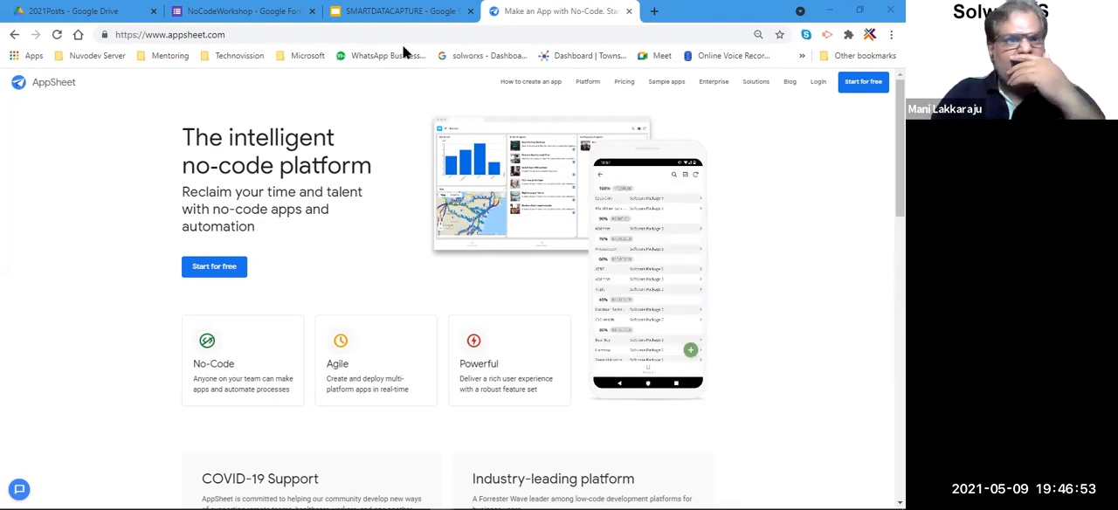
Close the NoCodeWorkshop form and sign in to AppSheet with the Google account, allowing access to Drive files and spreadsheets.
left_click(311, 11)
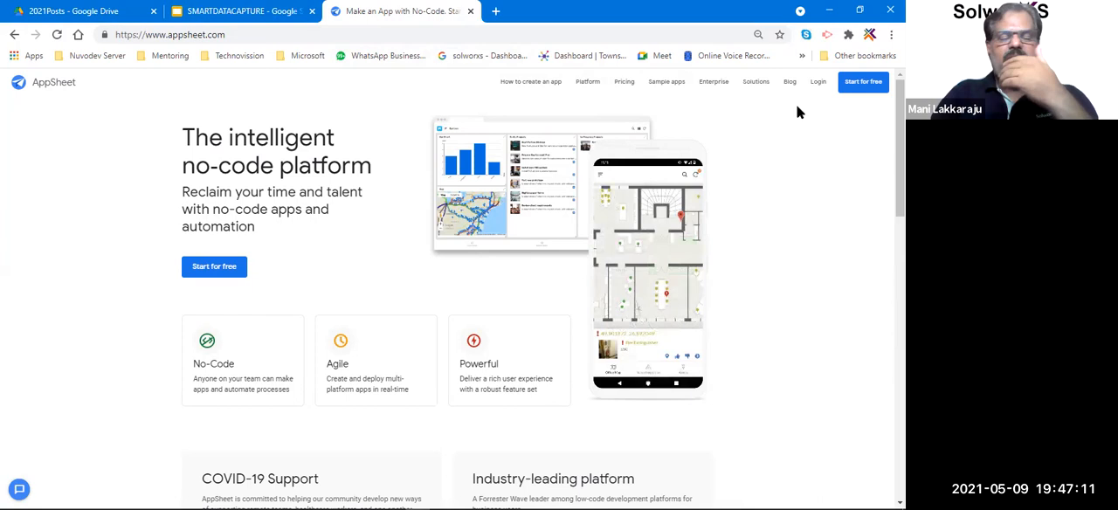
left_click(819, 86)
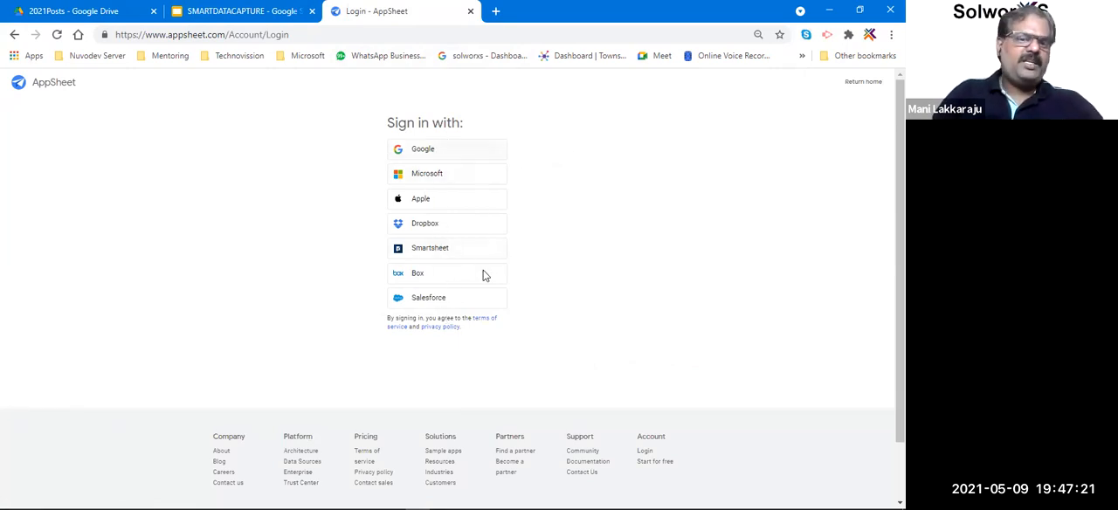
left_click(471, 155)
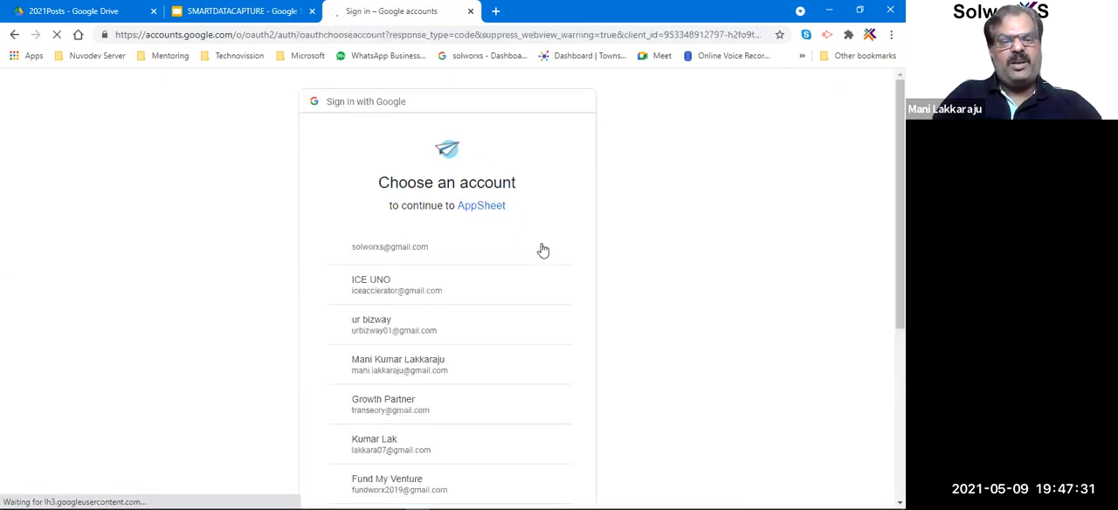
left_click(422, 248)
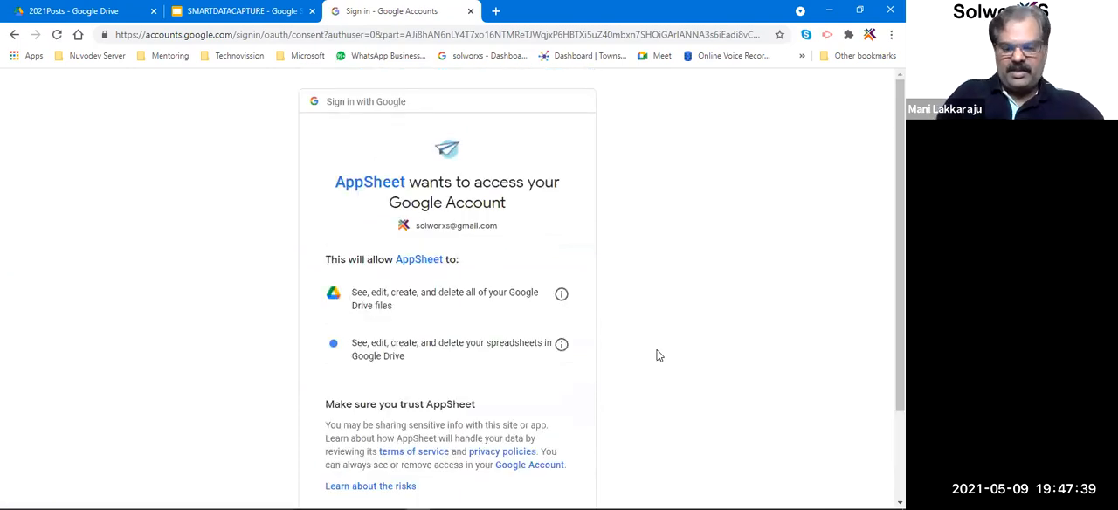
scroll(659, 355, "down", 2)
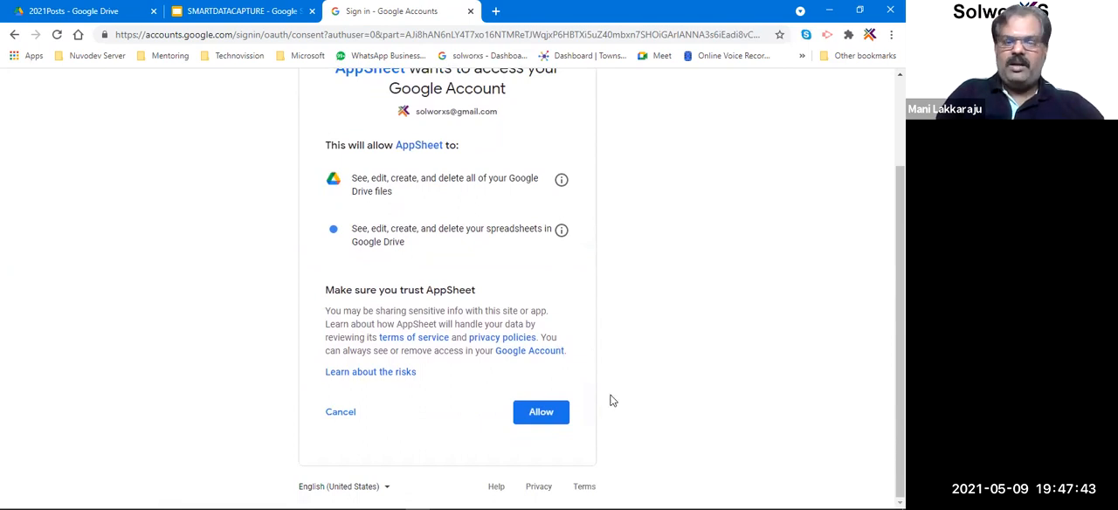
left_click(545, 412)
left_click(545, 413)
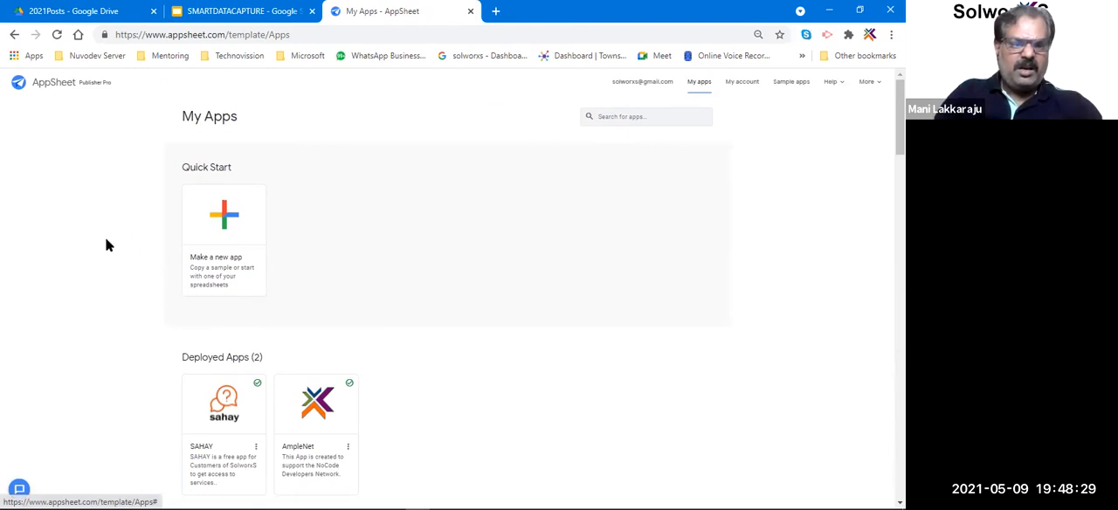
Examine the categories offered for creating a new app from a sample app, and dismiss the setup.
left_click(229, 226)
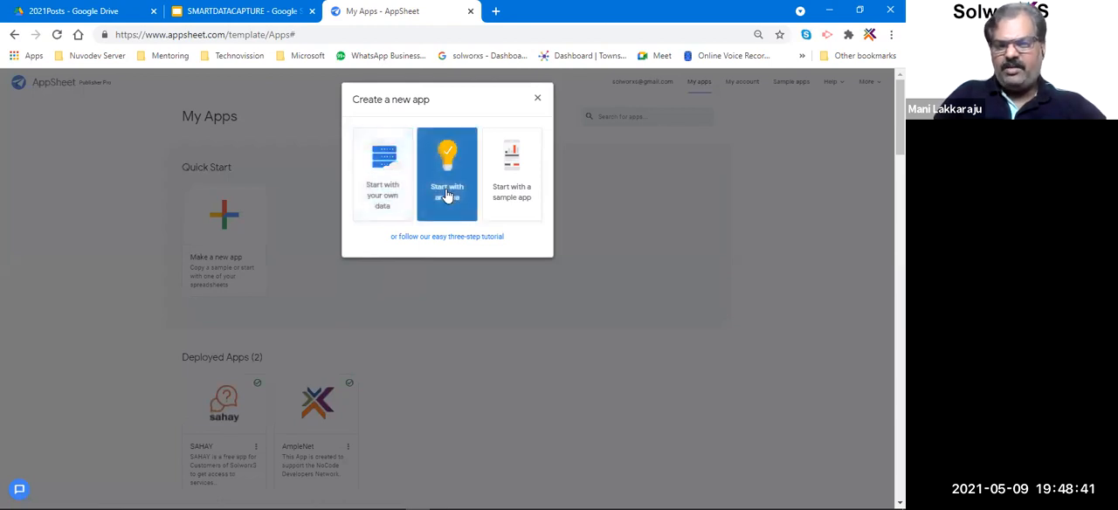
left_click(524, 200)
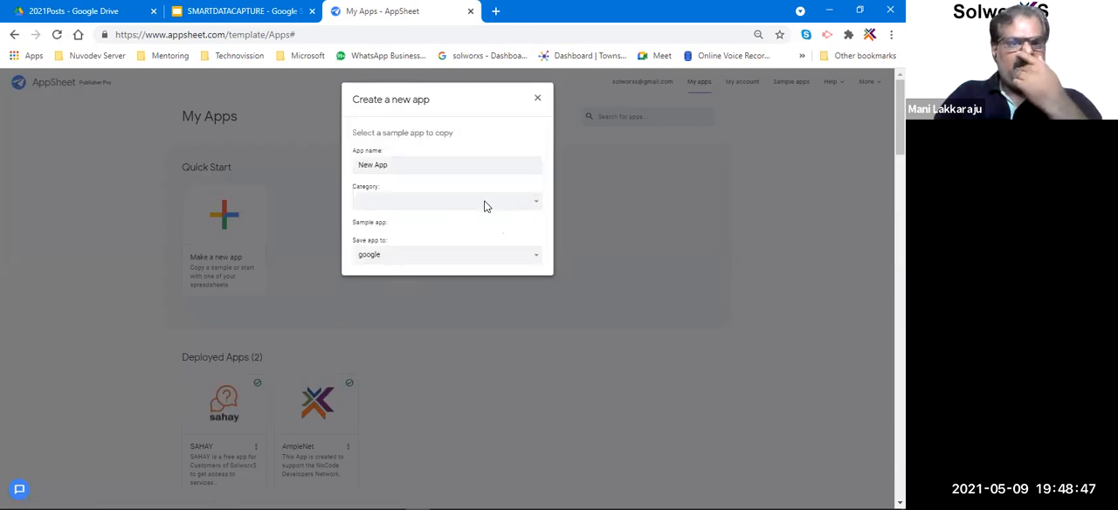
left_click(491, 209)
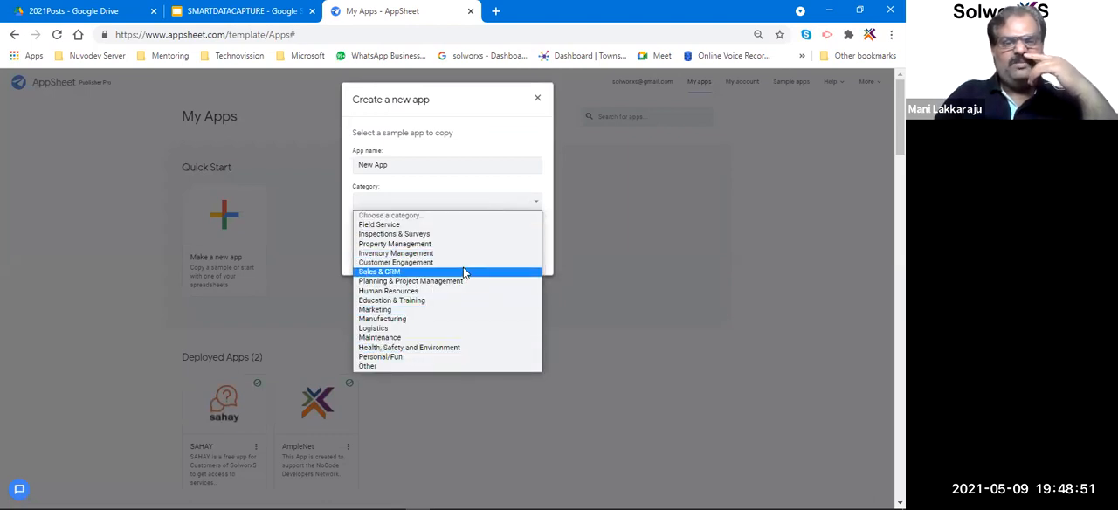
left_click(536, 103)
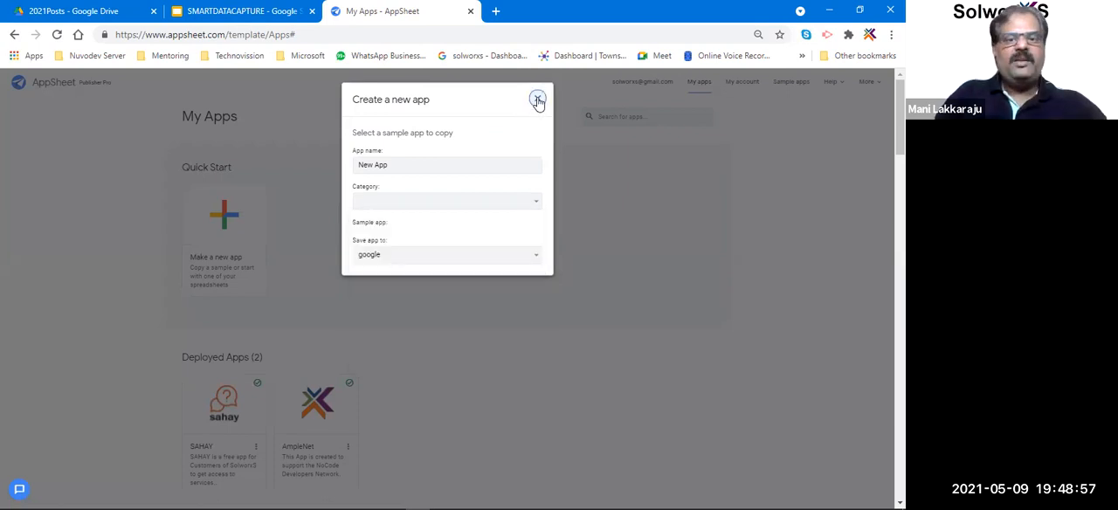
left_click(538, 102)
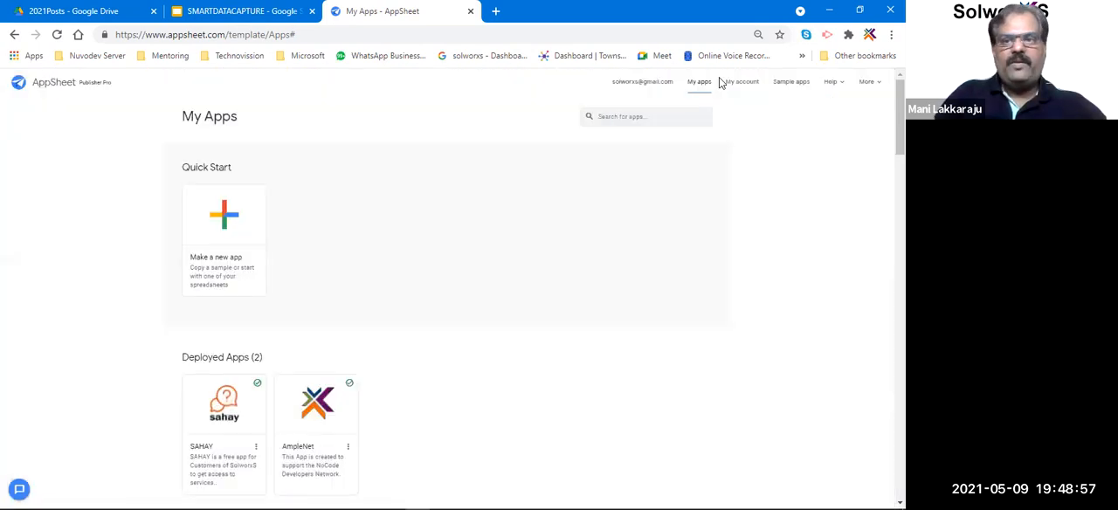
Filter the sample app library by the Agriculture industry and by the E-Commerce function.
left_click(784, 87)
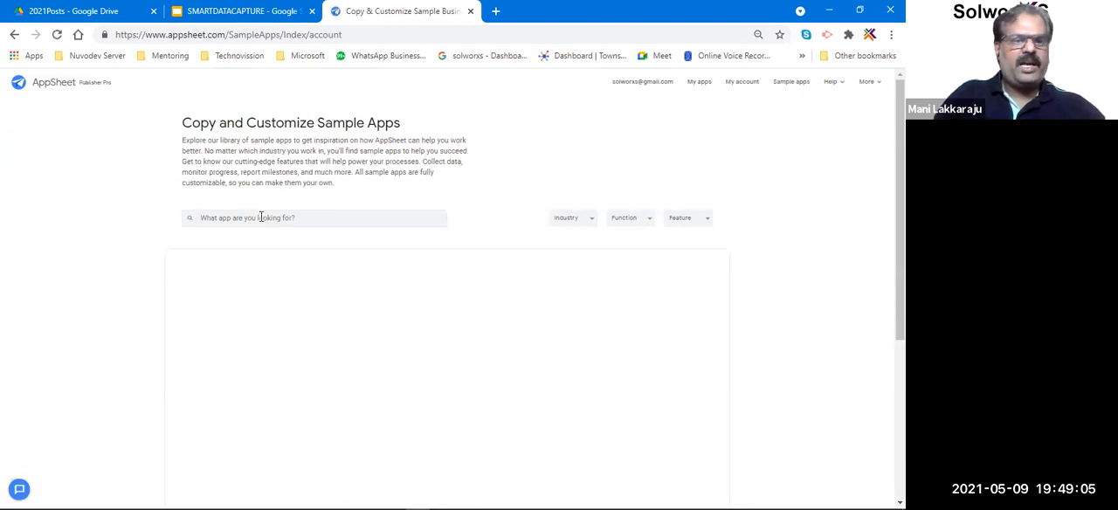
left_click(593, 218)
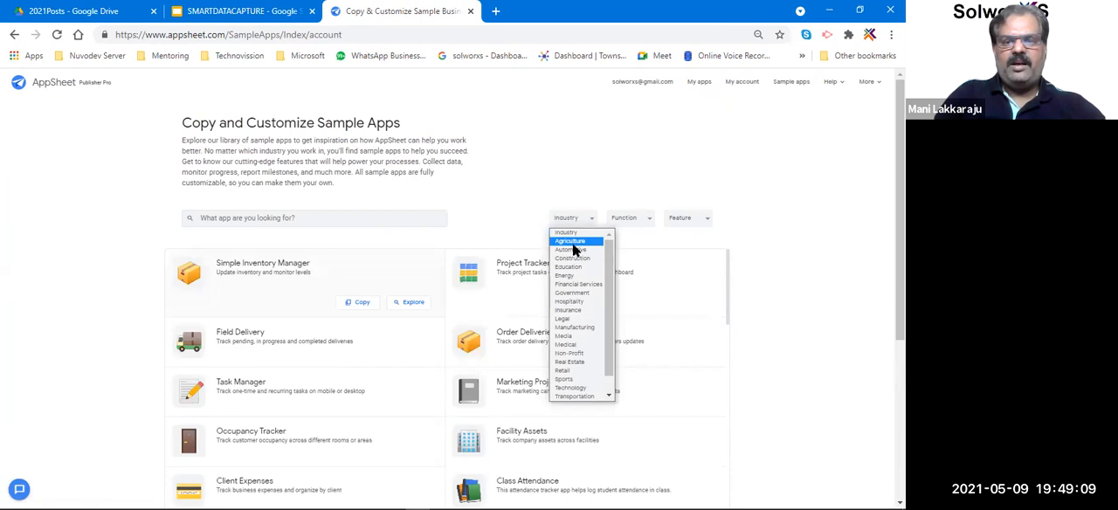
left_click(570, 241)
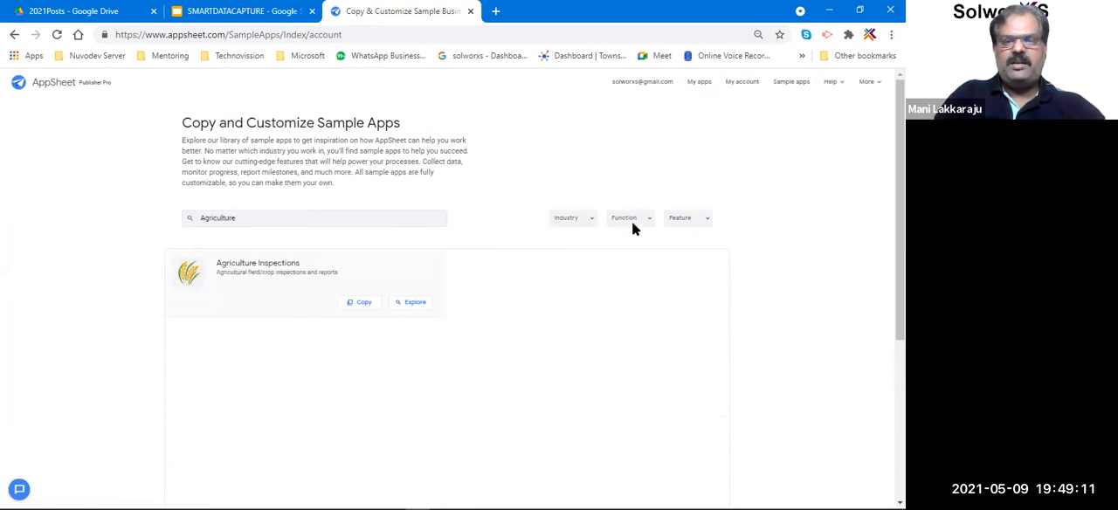
left_click(632, 221)
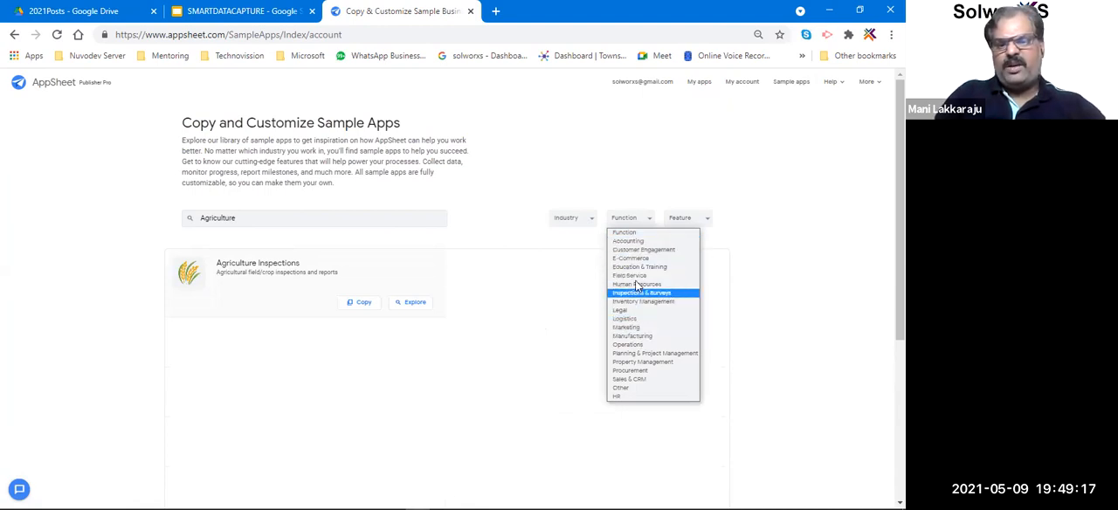
left_click(640, 259)
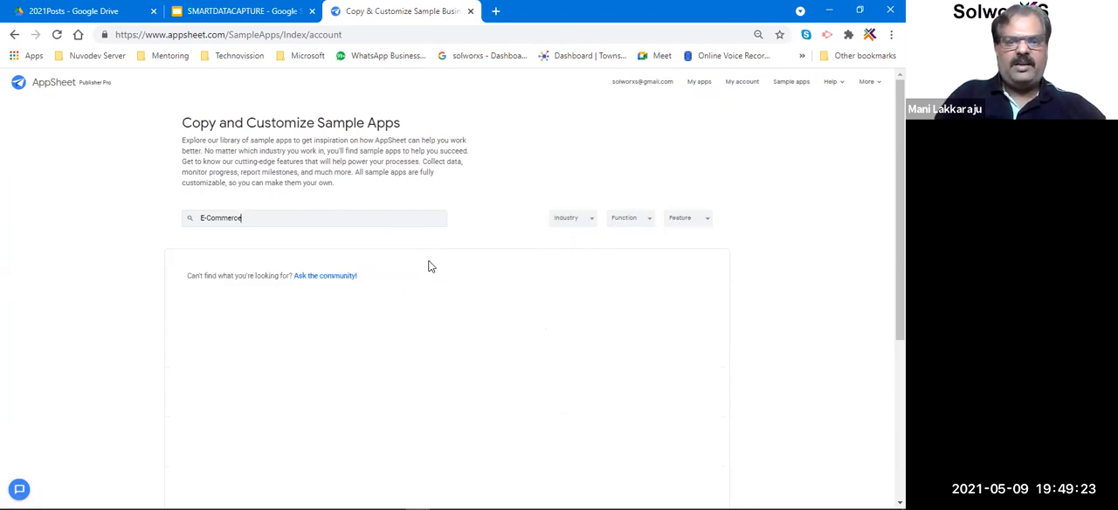
Clear the sample app search and look through the full list of sample apps.
triple_click(390, 219)
key("BackSpace")
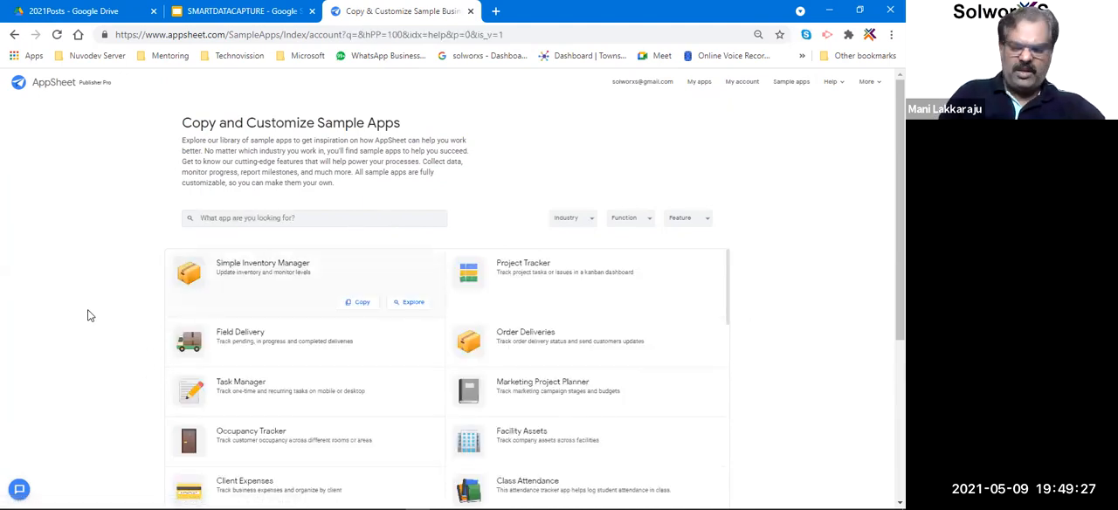
scroll(88, 316, "down", 5)
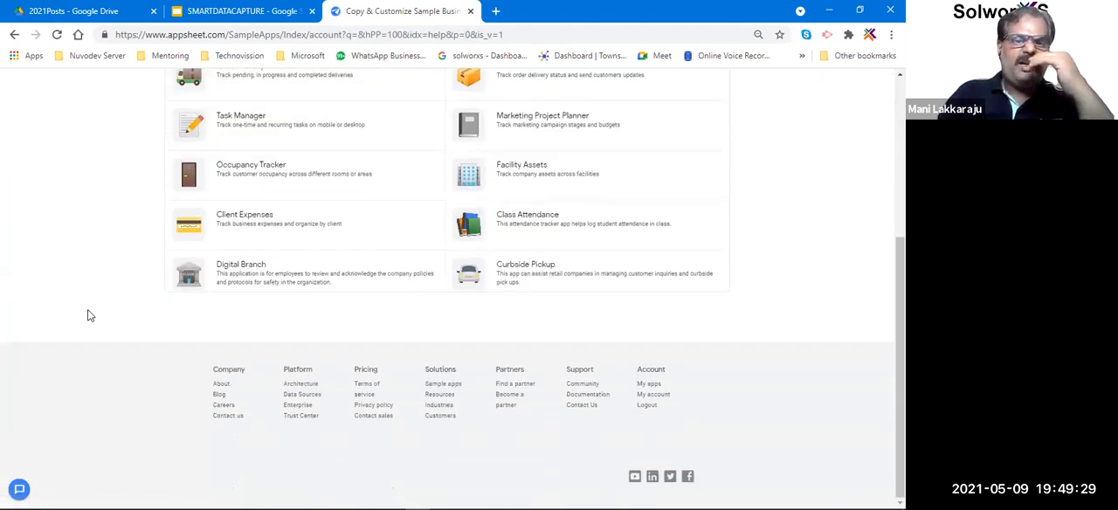
scroll(88, 316, "up", 5)
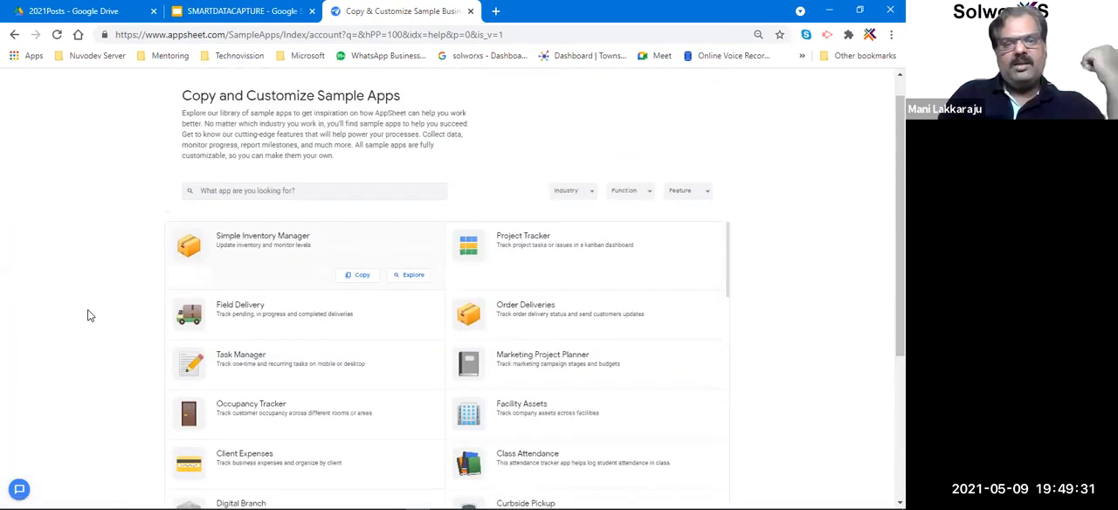
scroll(88, 315, "up", 1)
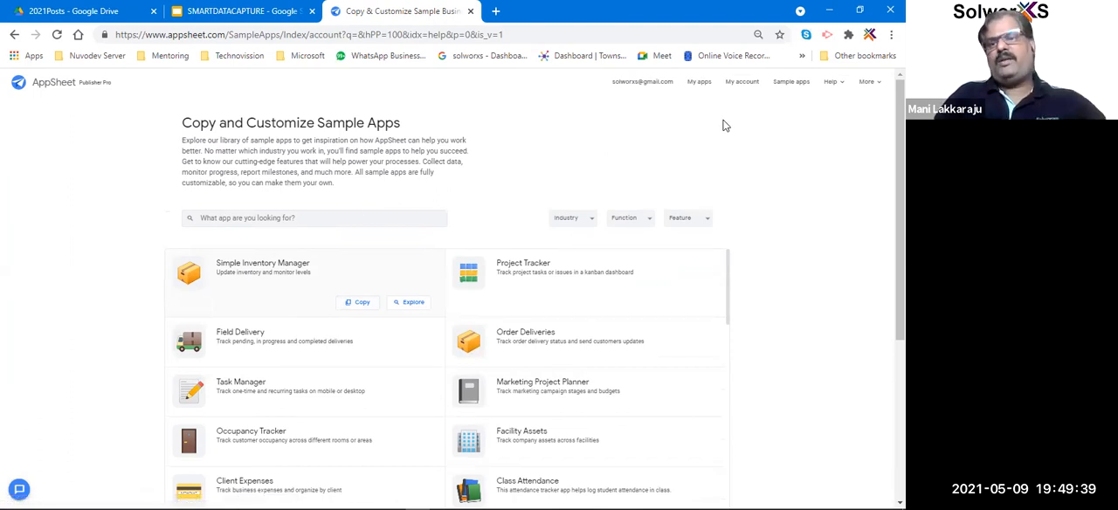
Return to My Apps and open the option to start a new app with an idea.
left_click(694, 82)
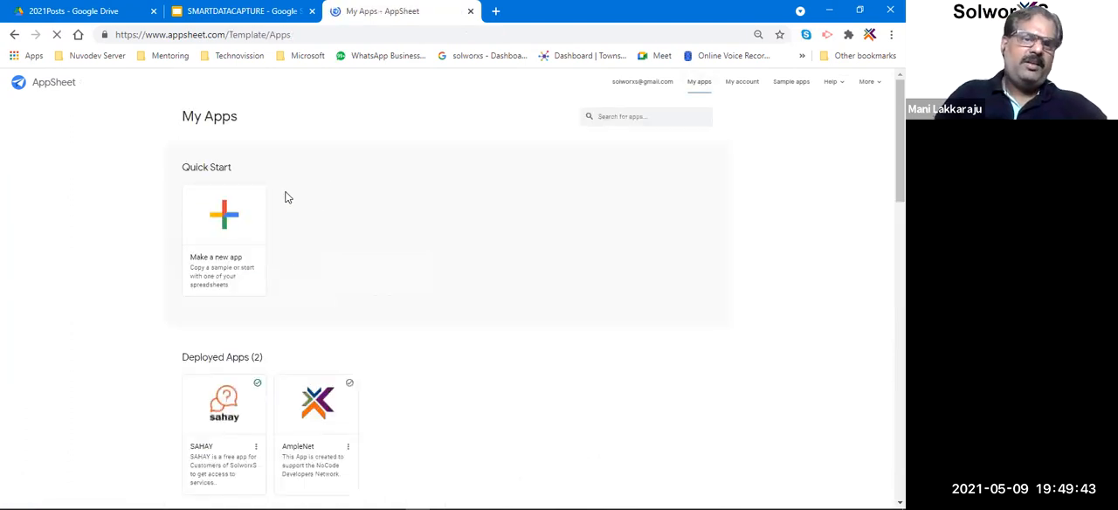
left_click(227, 219)
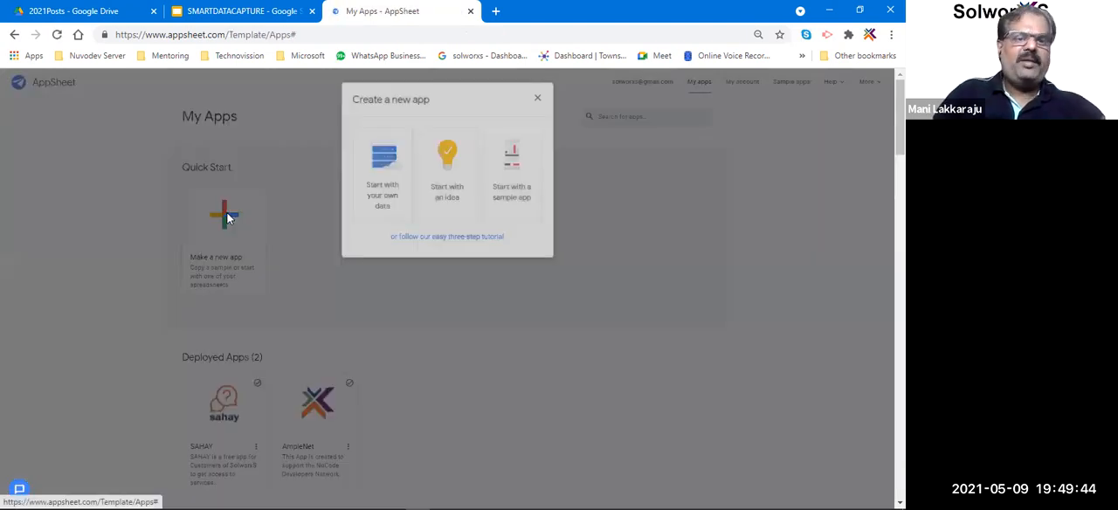
left_click(447, 168)
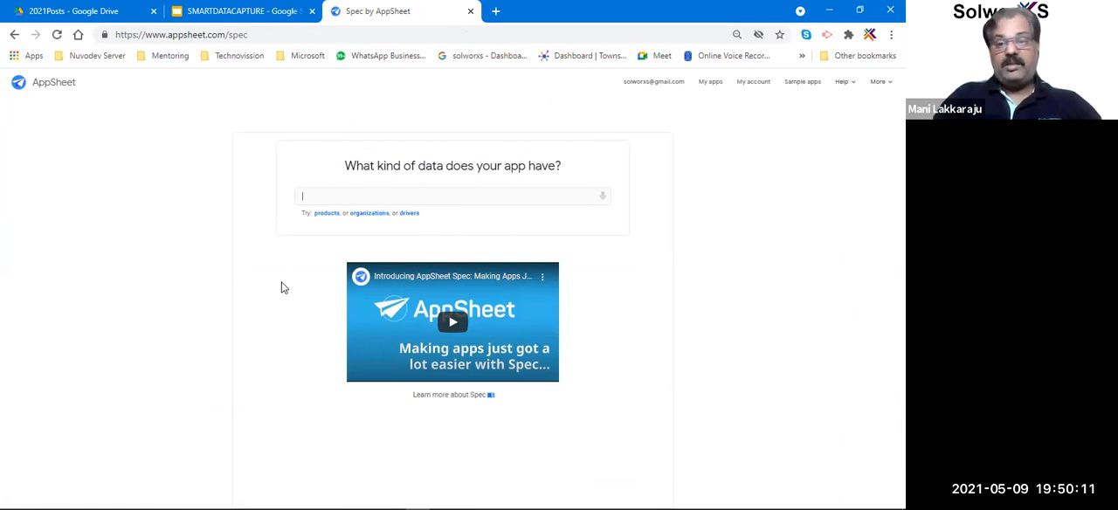
Start a new app from own data, naming it KYC1 with the category Sales & CRM.
left_click(710, 87)
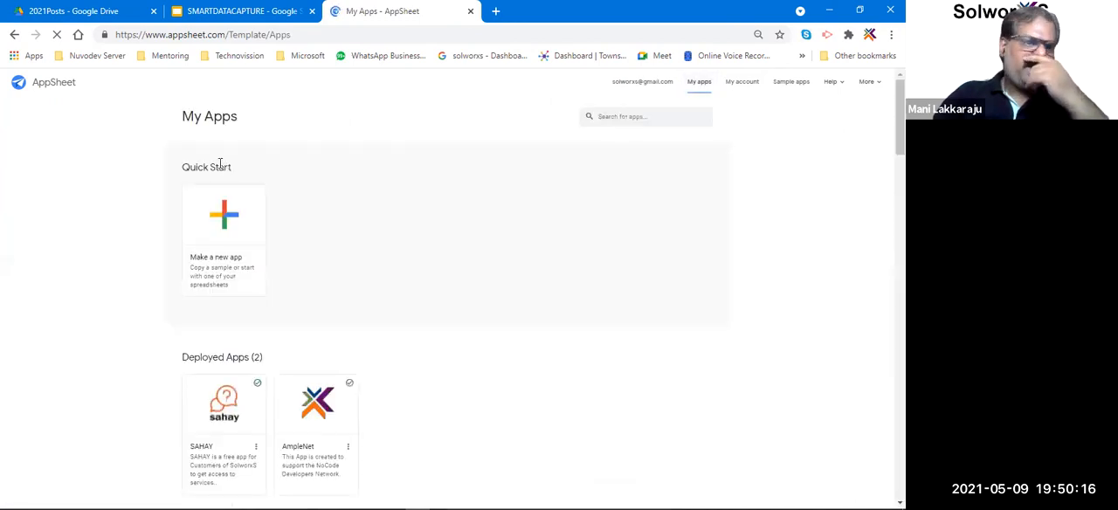
left_click(224, 220)
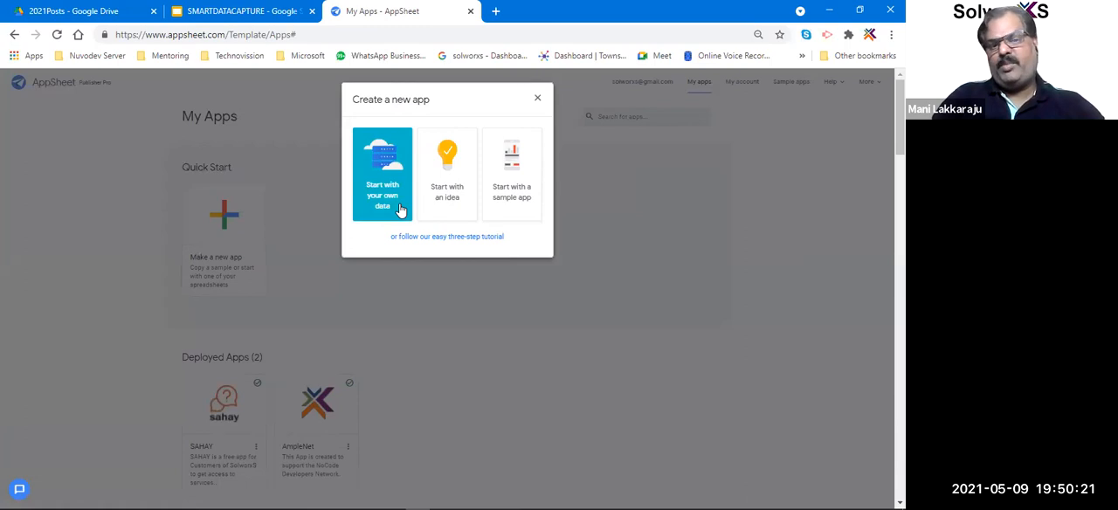
left_click(401, 210)
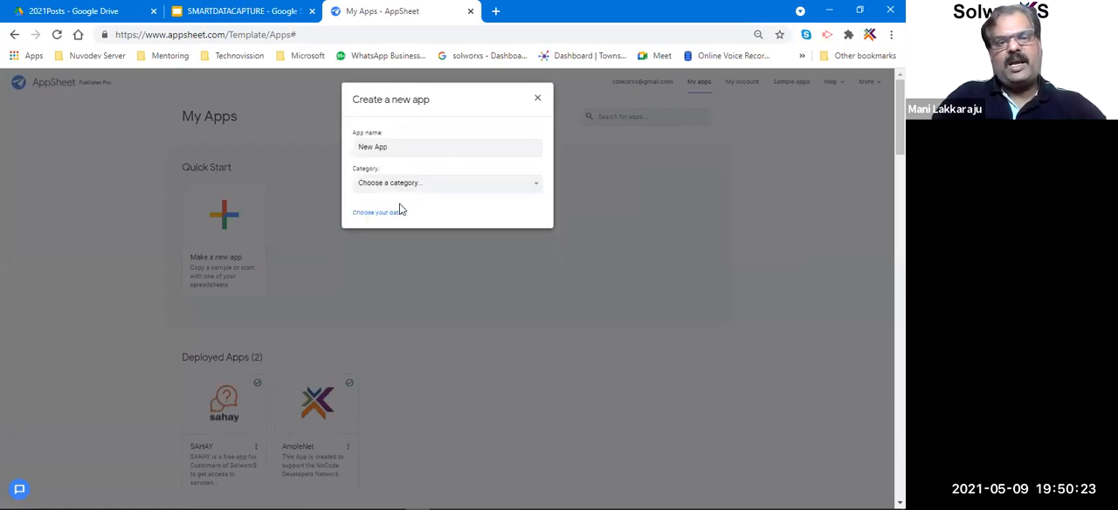
triple_click(414, 148)
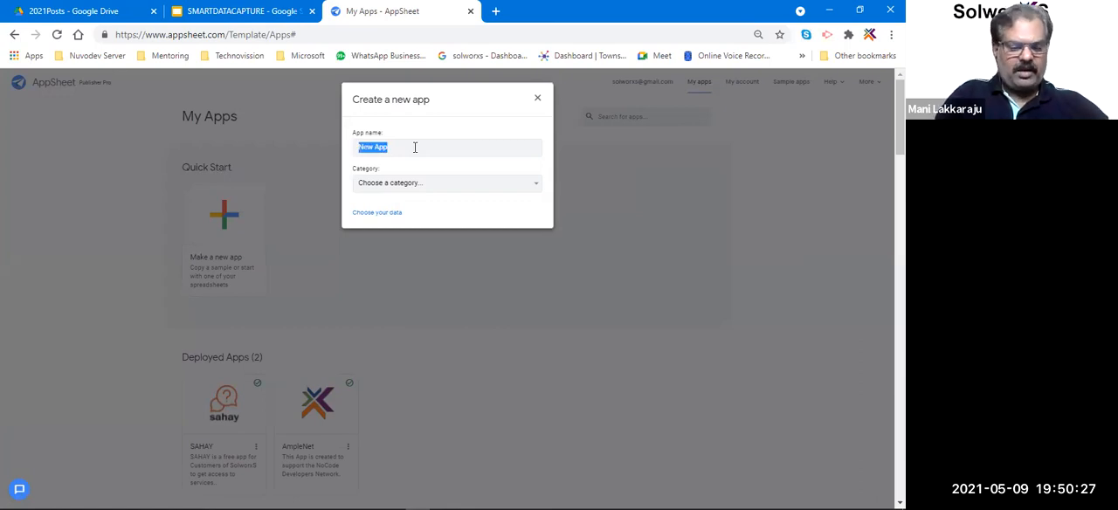
type("KYC1")
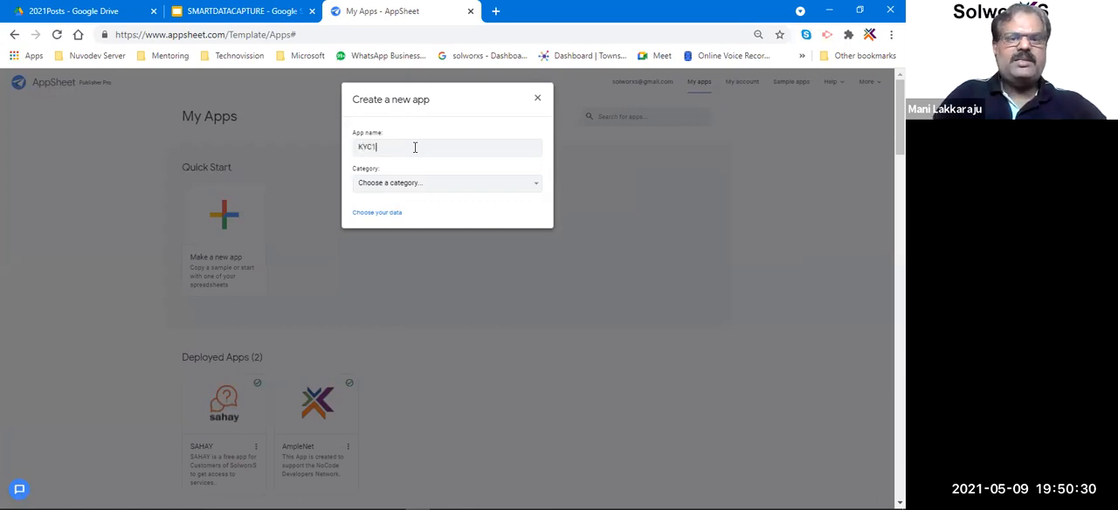
left_click(441, 185)
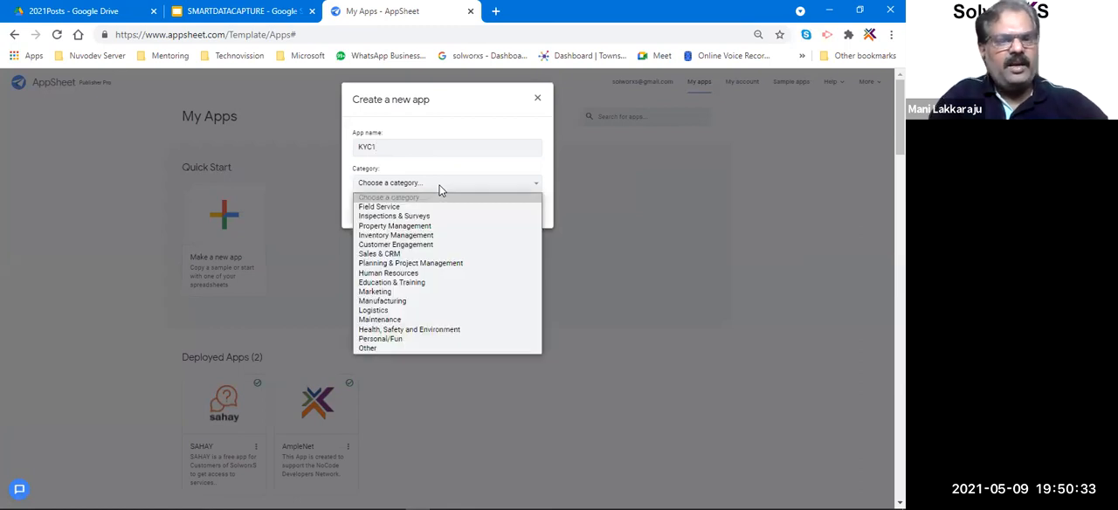
left_click(416, 255)
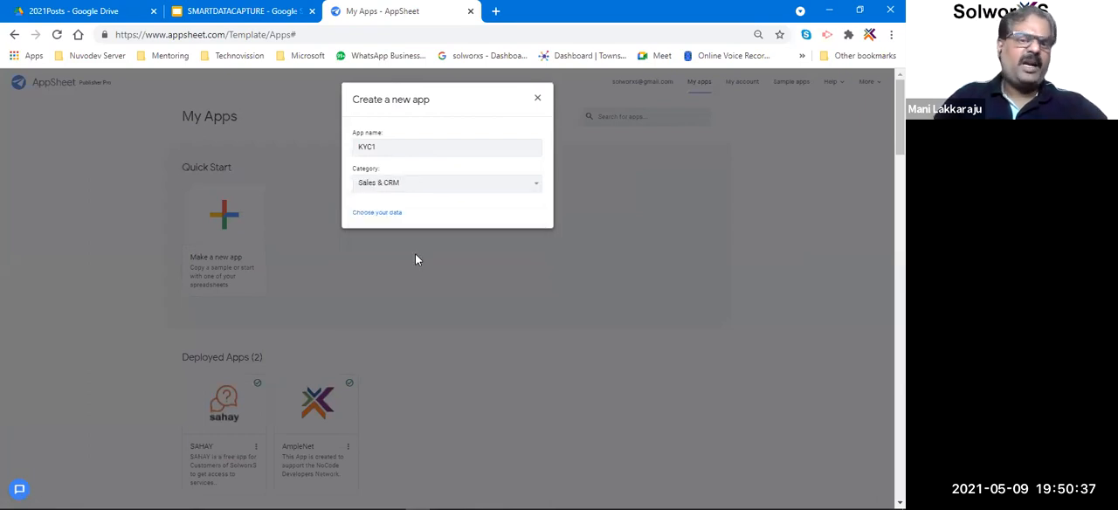
Choose the SMARTDATACAPTURE Google Sheet in the 01SolworxS > Workshops Drive folder as the new app's data source.
left_click(378, 215)
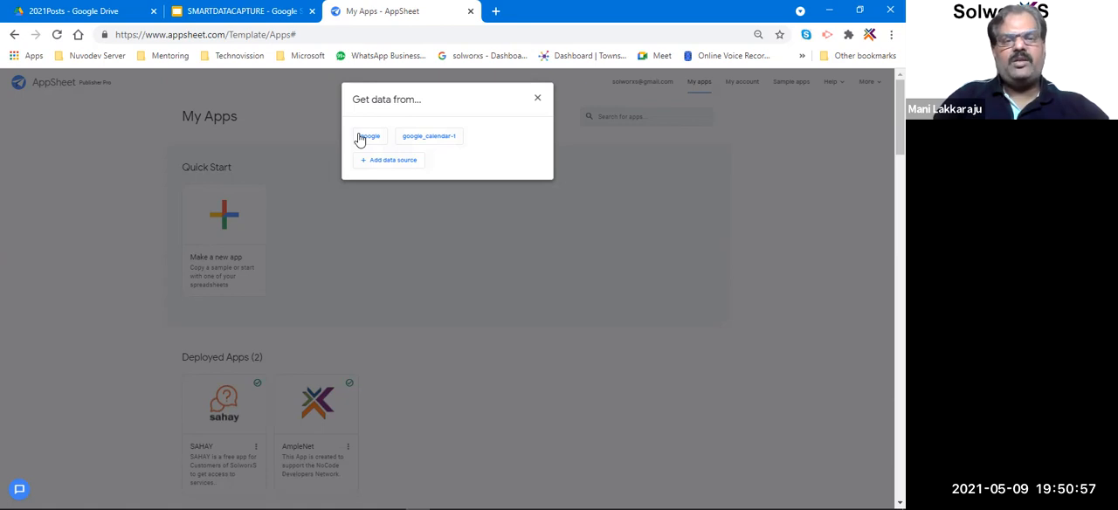
left_click(361, 136)
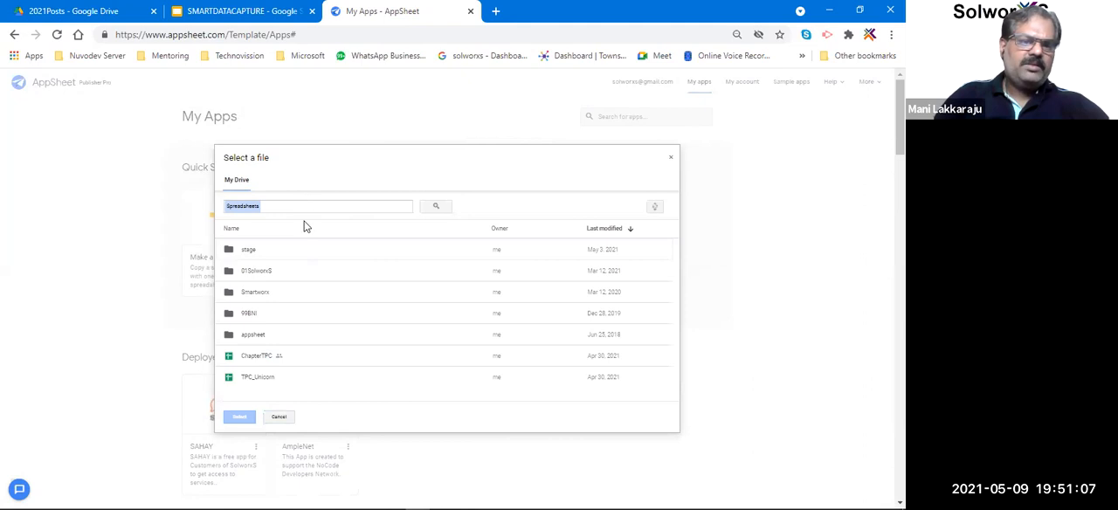
double_click(262, 270)
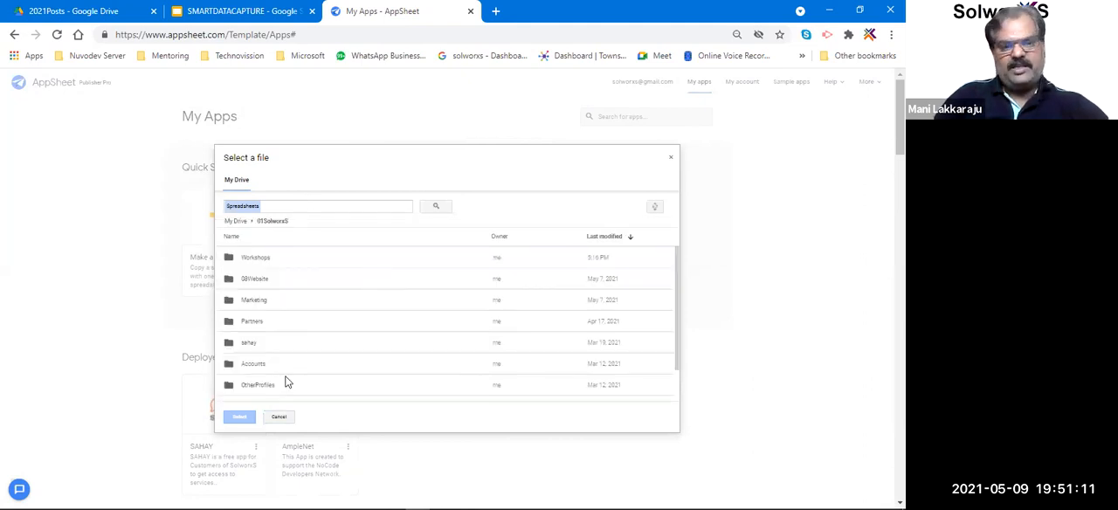
double_click(267, 258)
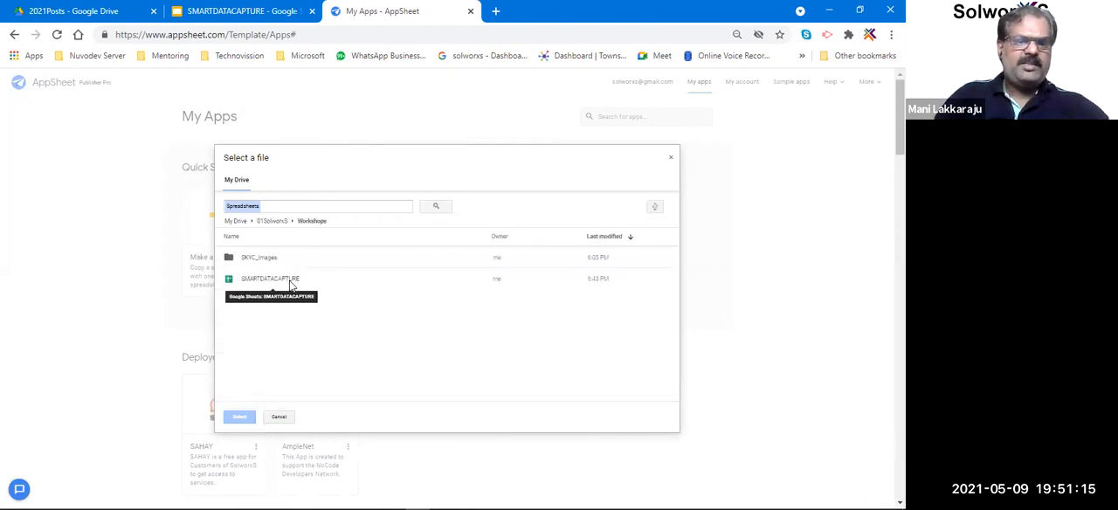
left_click(290, 283)
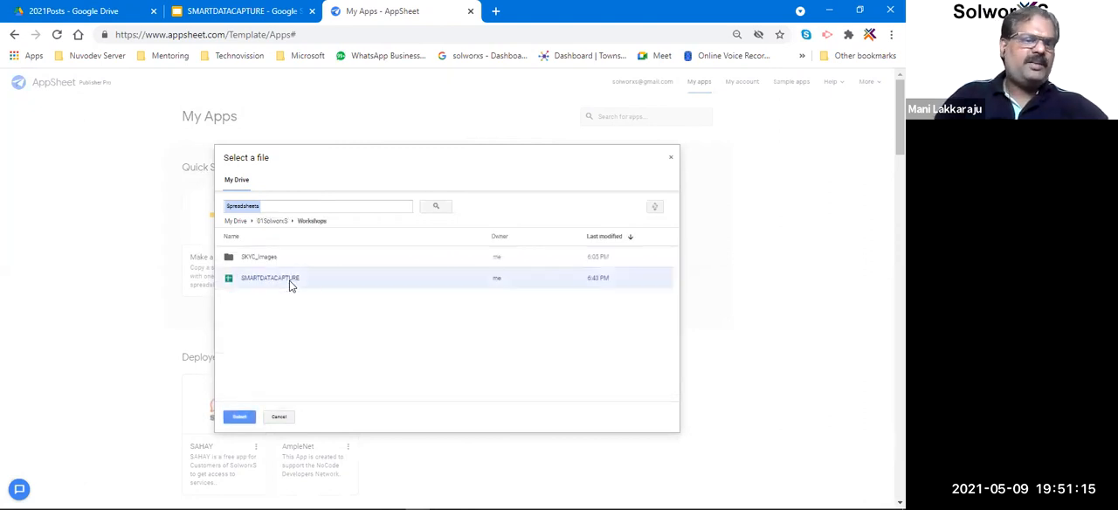
left_click(239, 417)
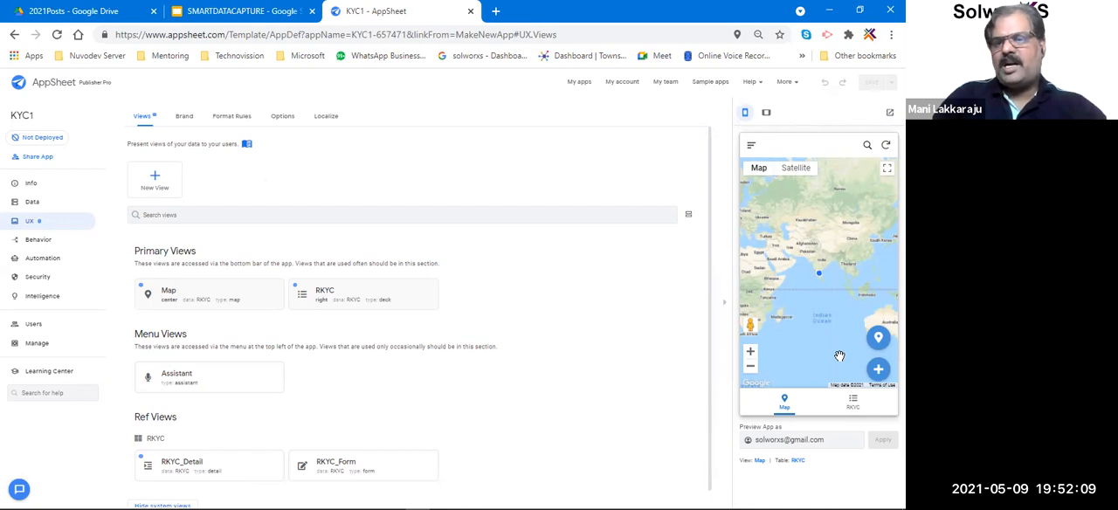
Look through the fields of the new-record form in the RKYC view of the app preview, then cancel it.
left_click(852, 403)
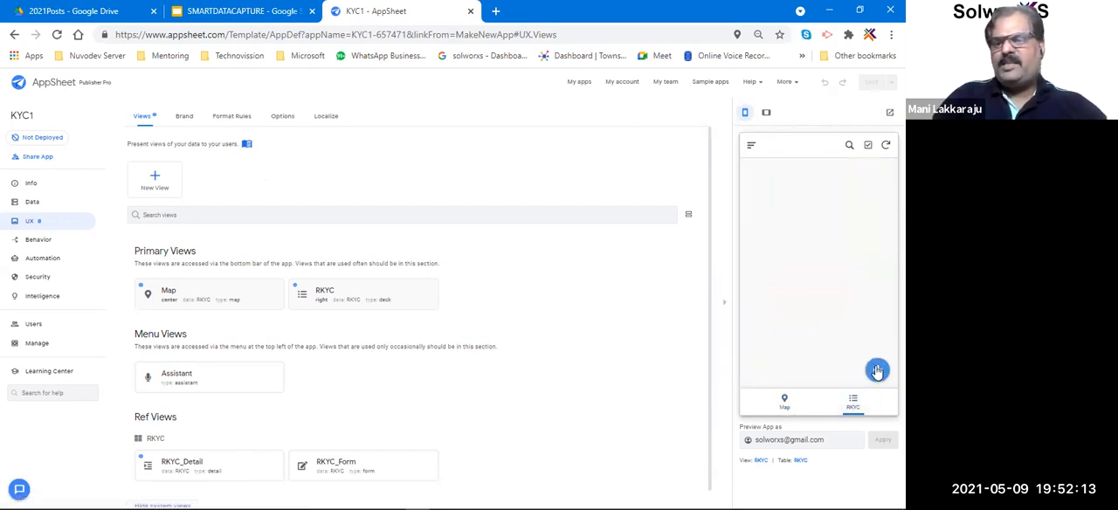
left_click(877, 371)
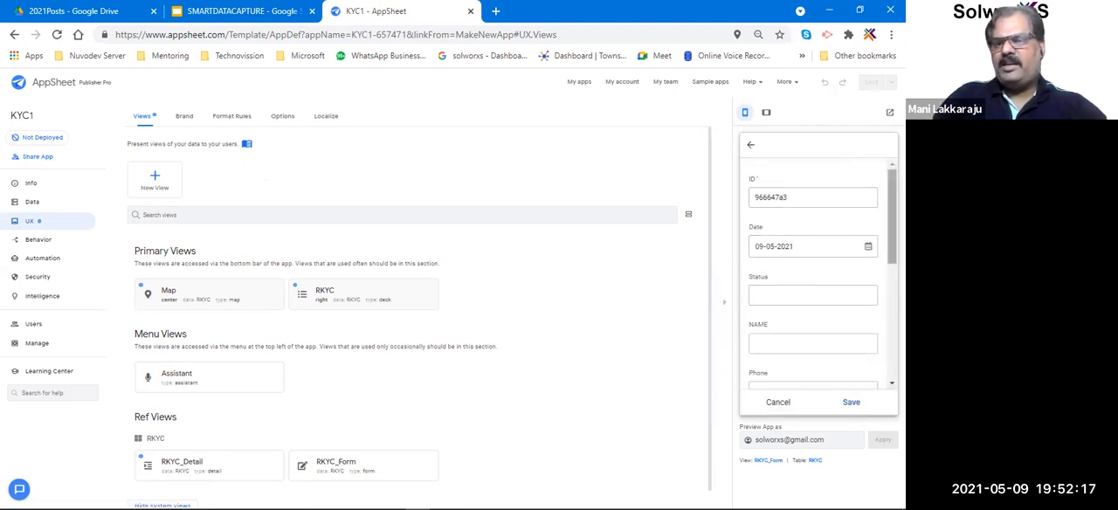
scroll(817, 276, "down", 5)
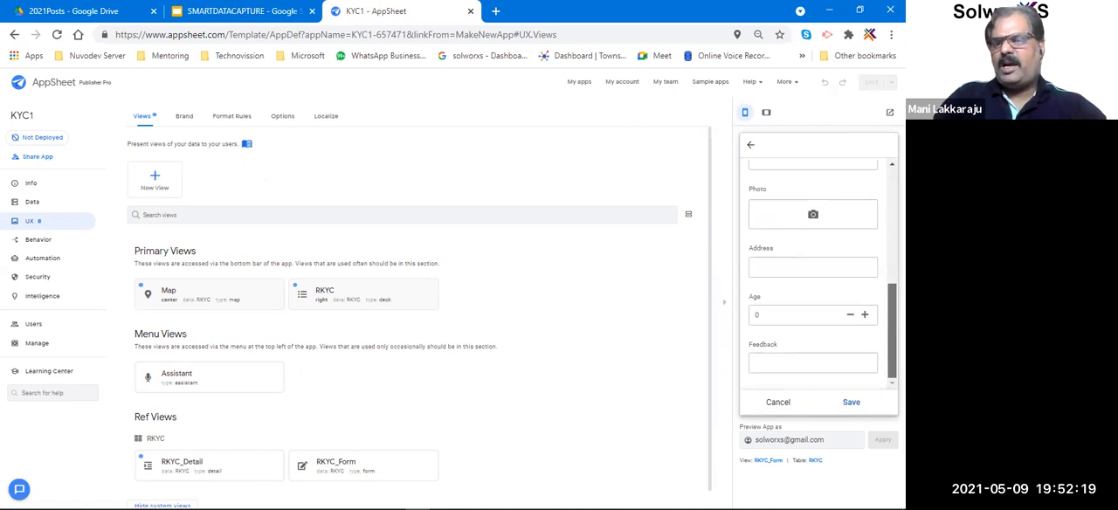
scroll(818, 276, "up", 5)
scroll(818, 276, "down", 5)
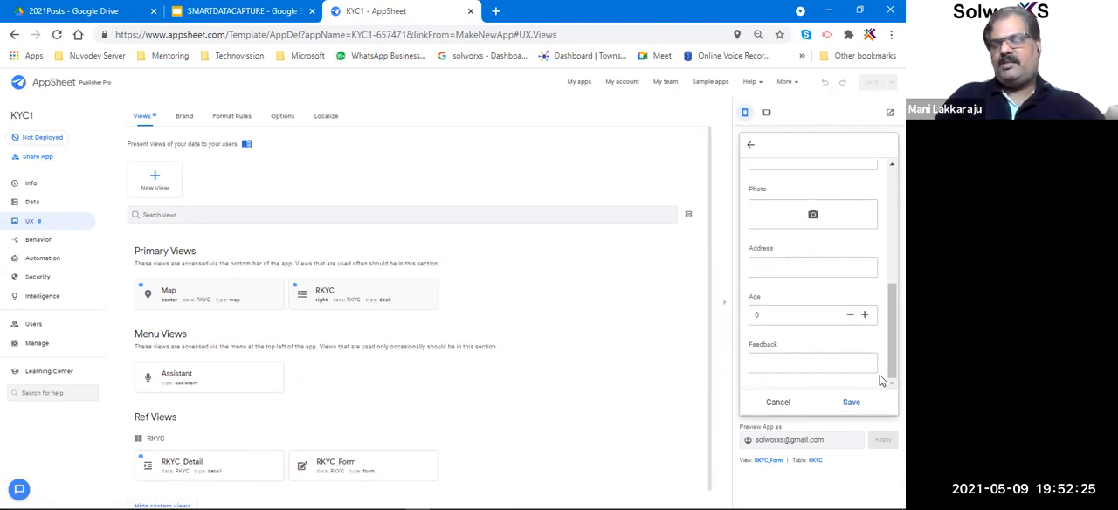
left_click(780, 403)
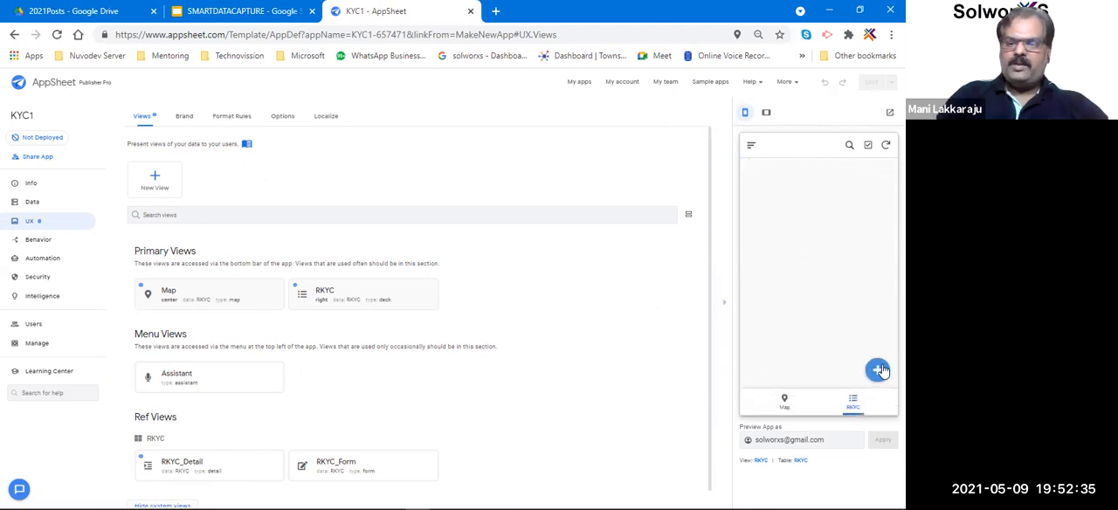
Start a new RKYC record in the preview with status NEW and fill in the contact's name, phone number and e-mail.
left_click(877, 369)
left_click(769, 297)
type("NEW")
left_click(780, 344)
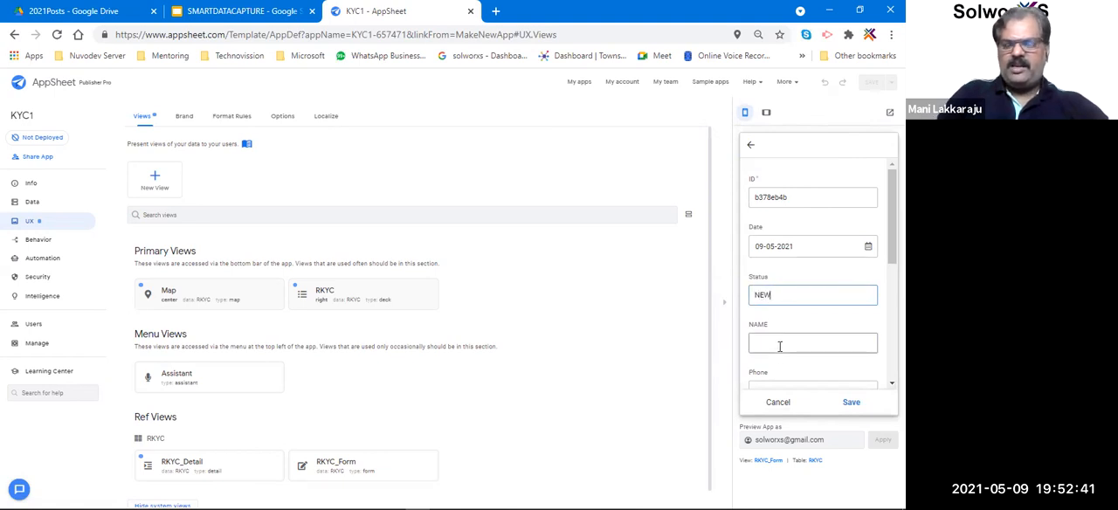
type("Mani")
key("Tab")
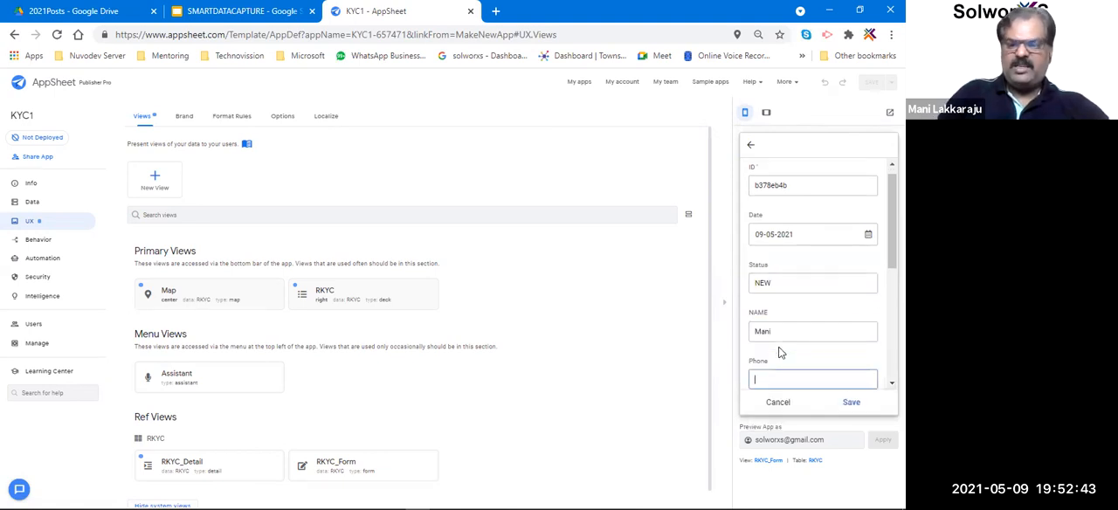
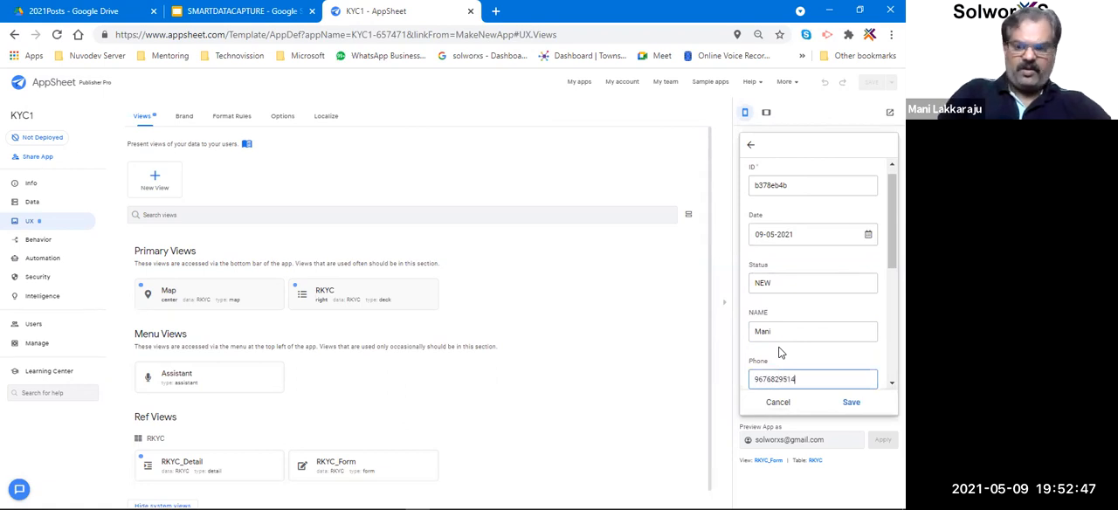
key("Tab")
type("ma")
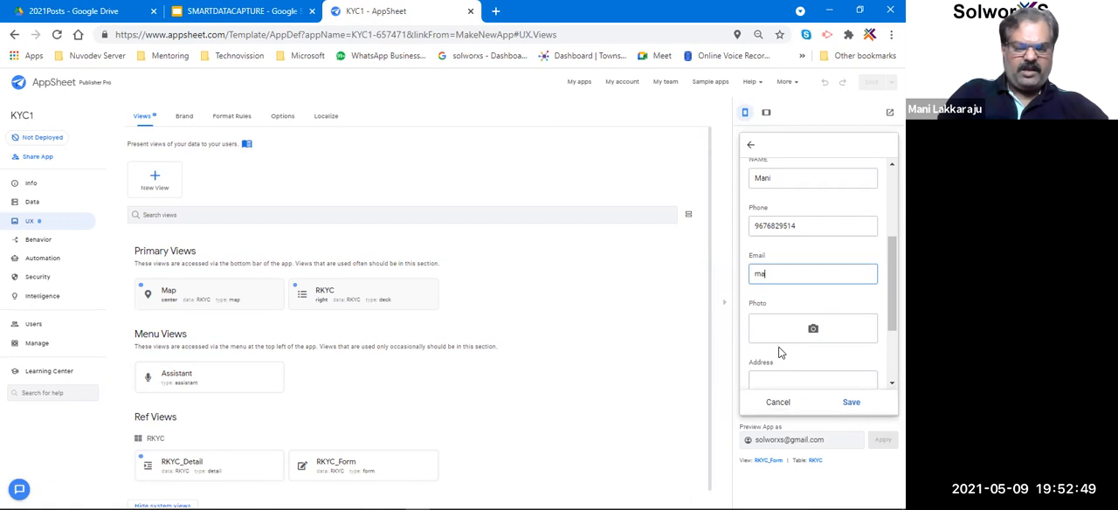
key("BackSpace")
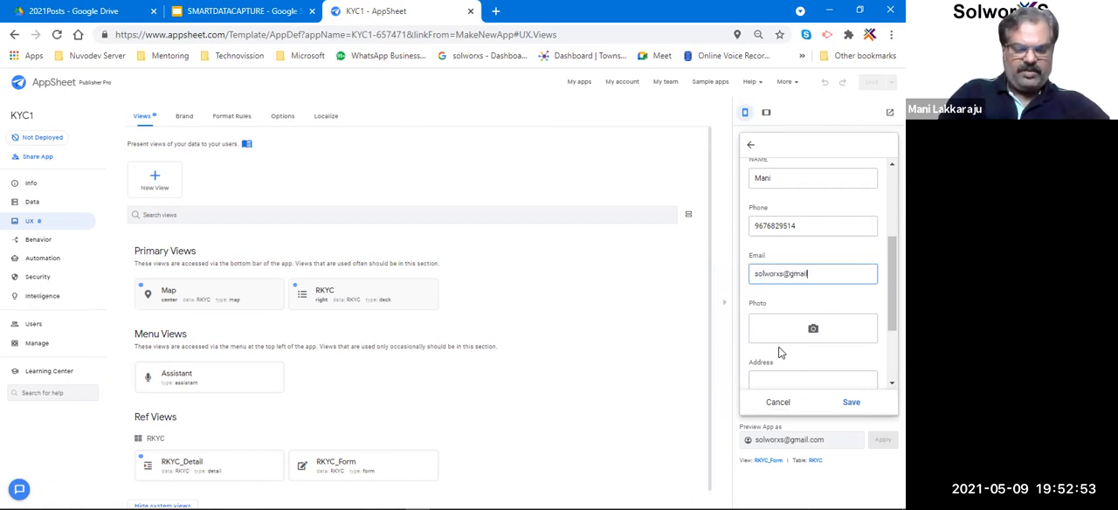
Attach the image IMG-20190916-WA0042.jpg as the record's photo.
left_click(805, 330)
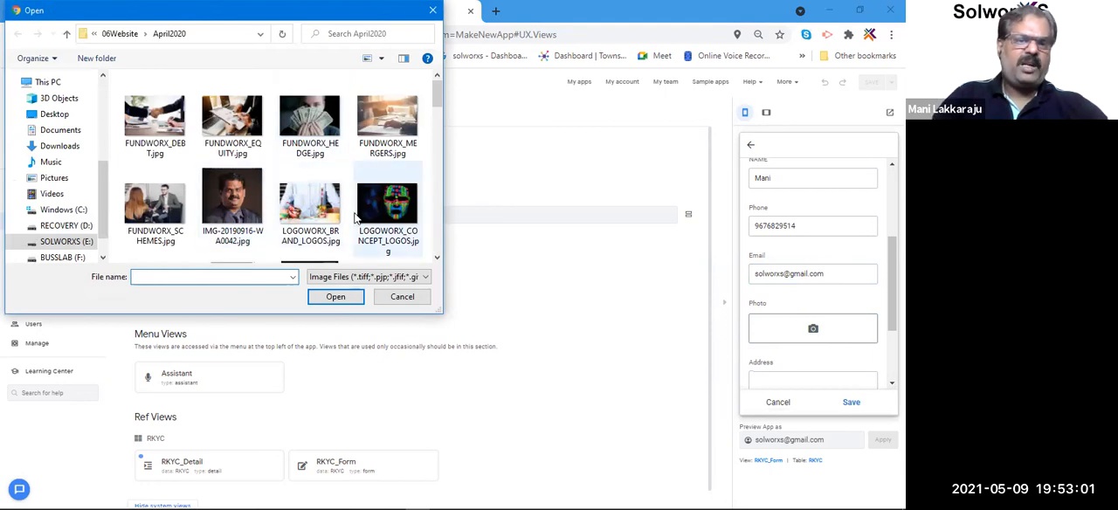
left_click(232, 202)
left_click(335, 297)
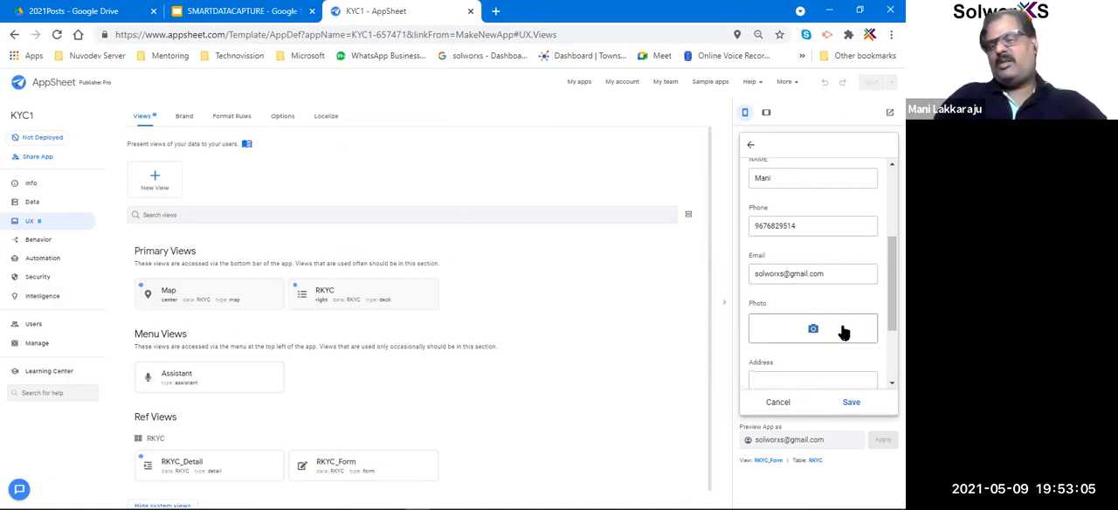
scroll(797, 323, "down", 3)
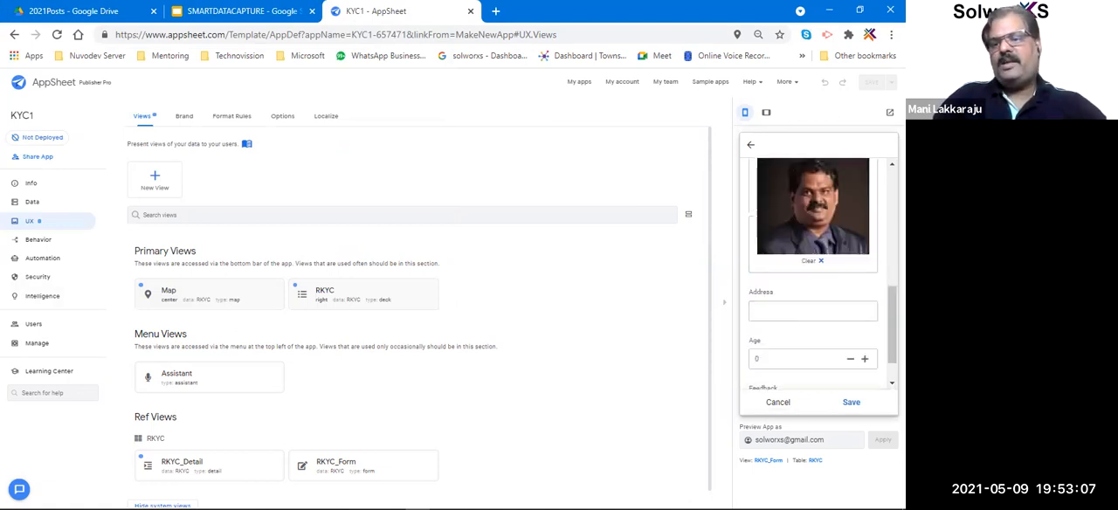
Fill in the record's address, replacing the autofilled entry with the suggested locality address.
left_click(791, 299)
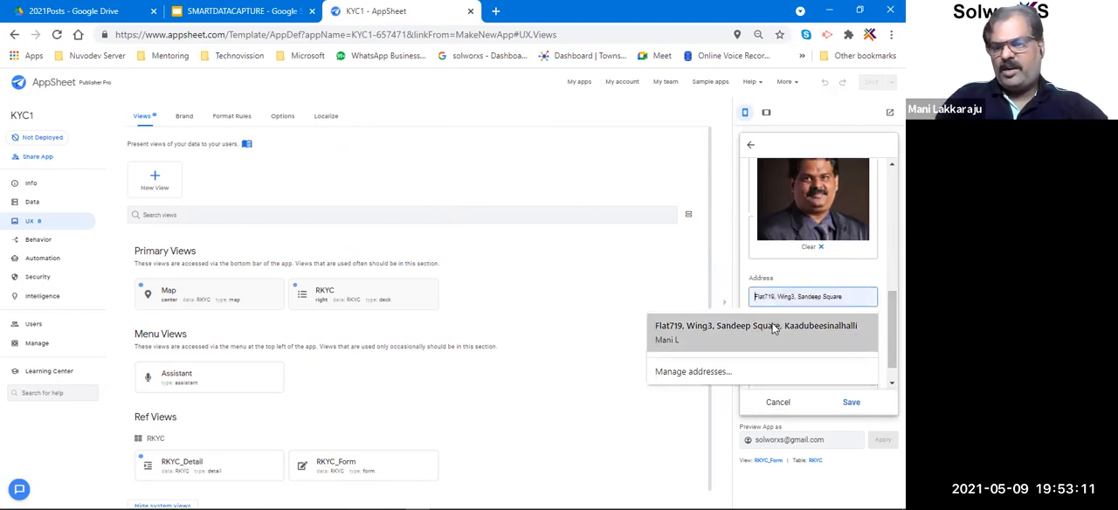
left_click(773, 328)
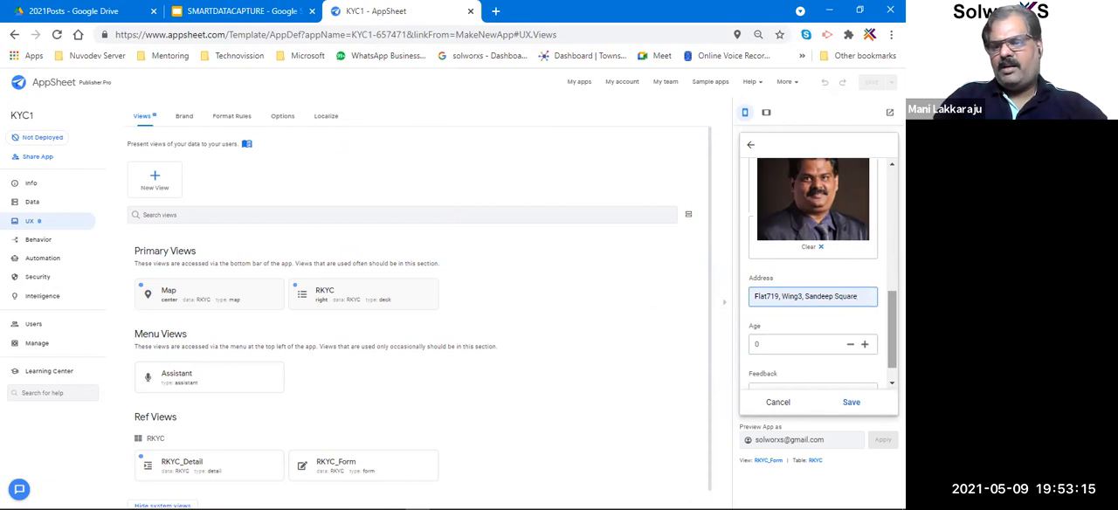
scroll(860, 301, "down", 1)
key("ctrl+a")
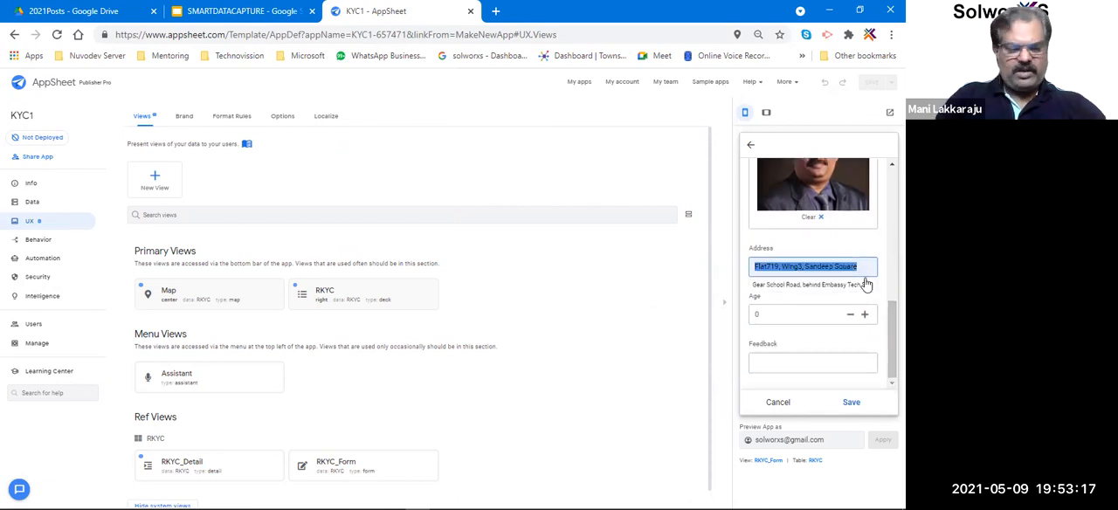
type("marthalli")
left_click(743, 301)
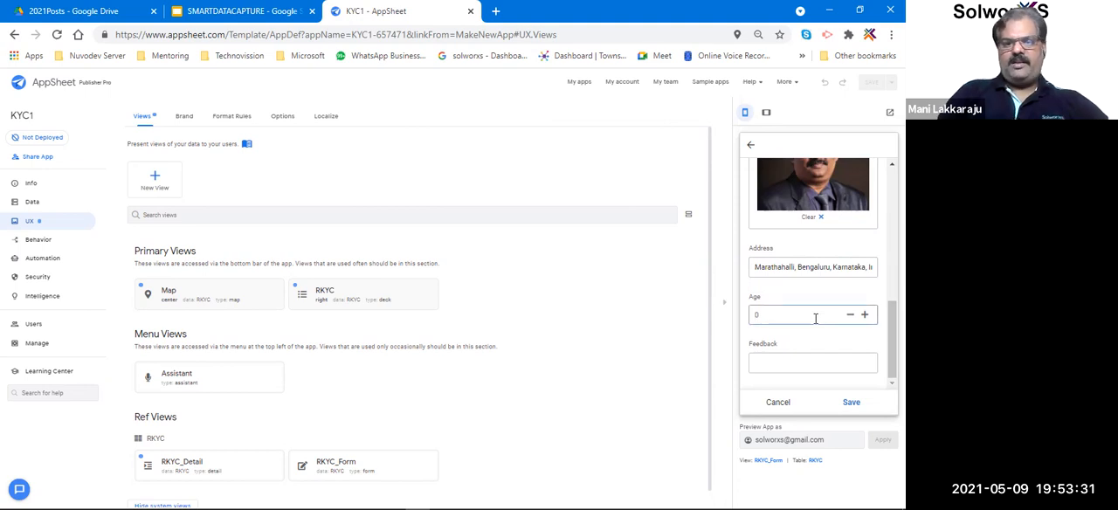
Set the age to 45, enter the feedback "this is workshop os cfor nocode" and save the record.
type("5")
left_click(802, 363)
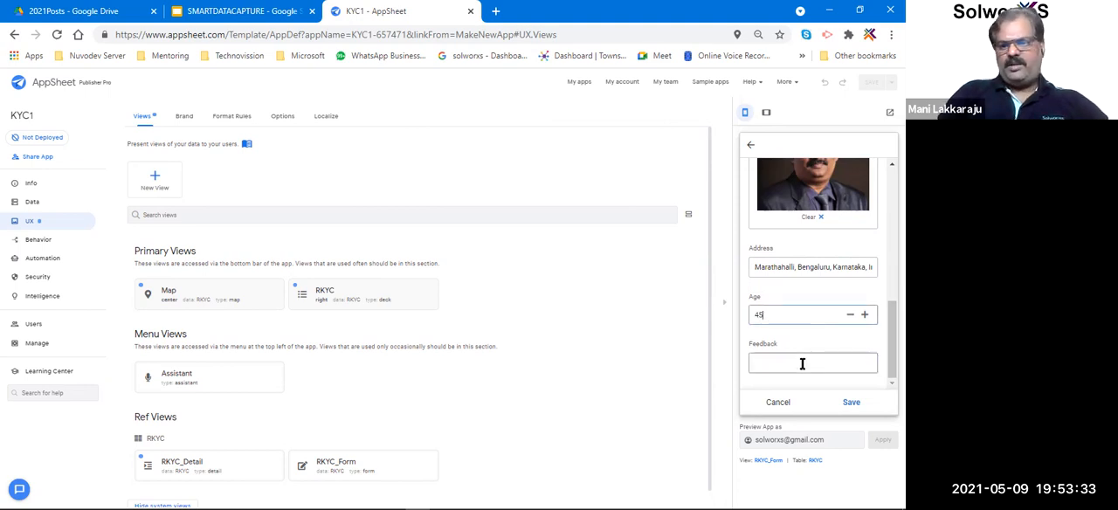
type("this is wo")
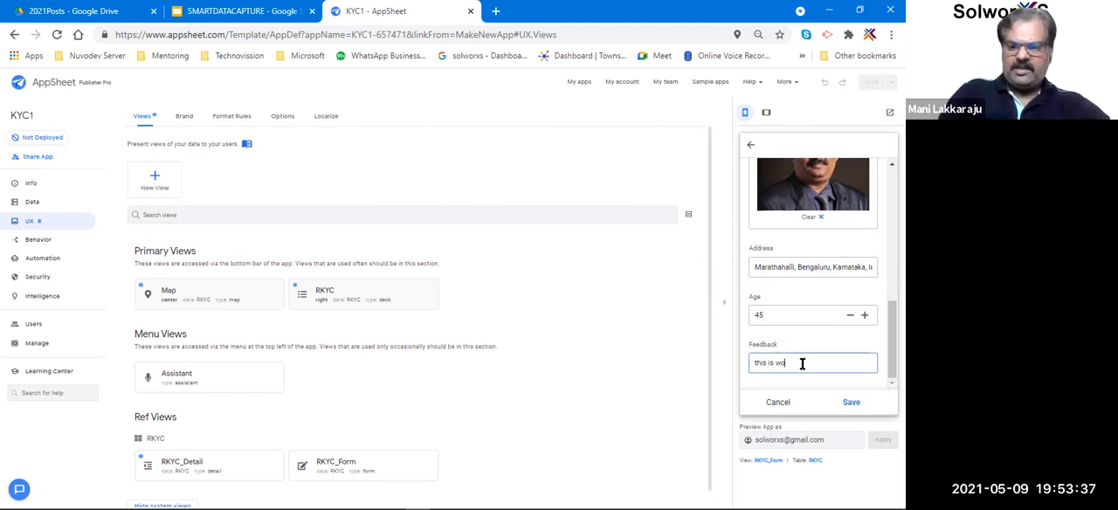
type("rkshop os ")
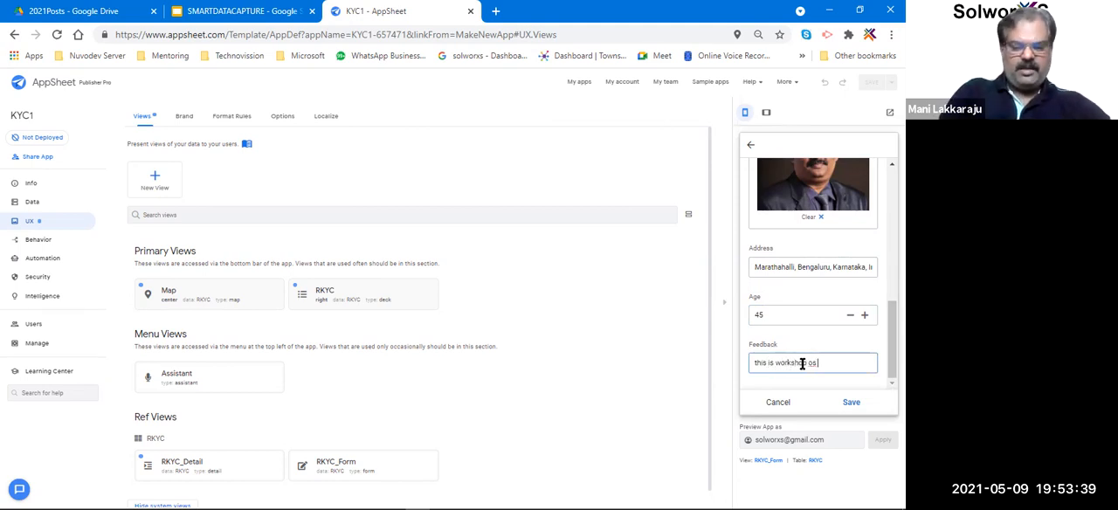
type("cfor nocode")
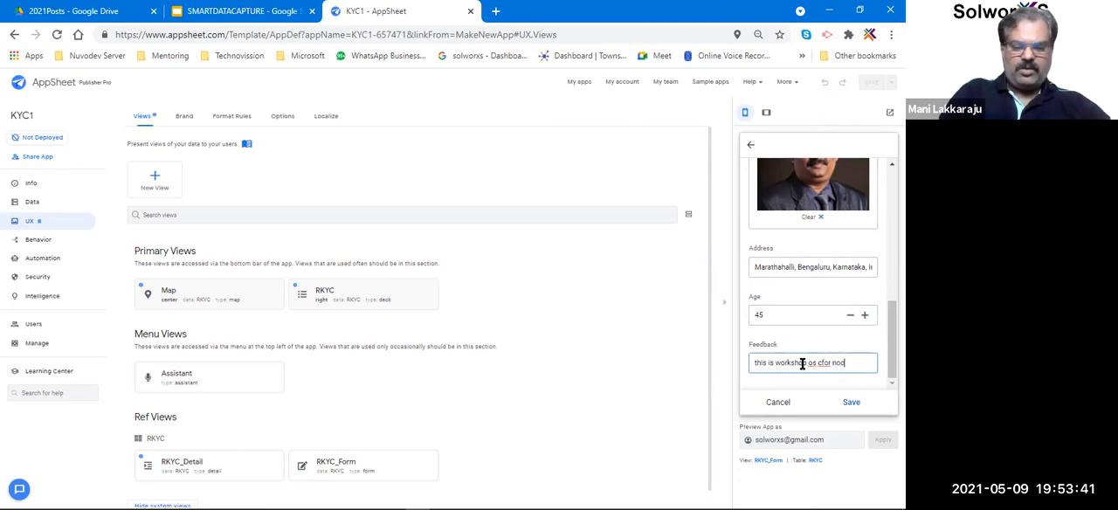
left_click(856, 405)
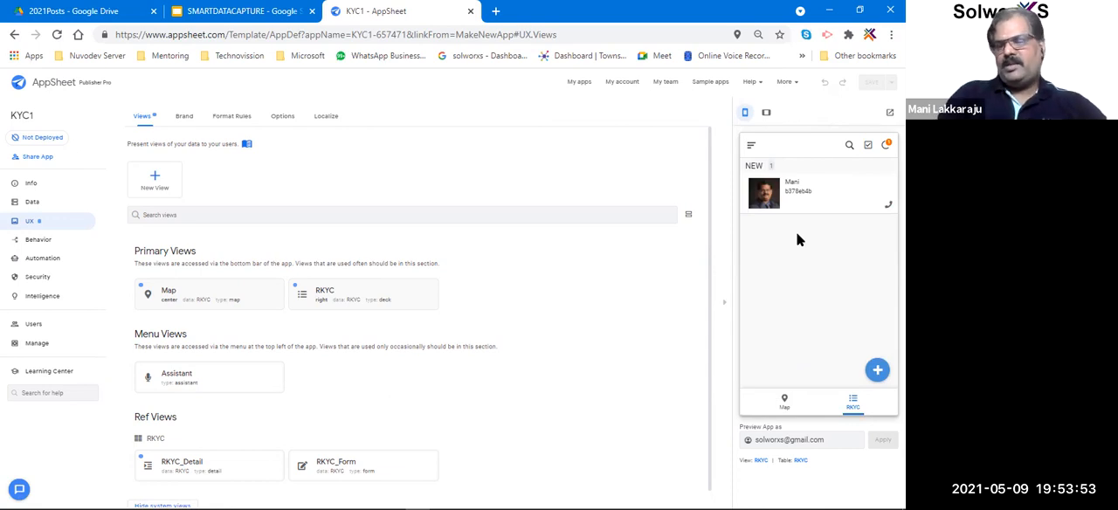
Examine the new record's pin in the Map view and its driving directions in Google Maps, then close the directions.
left_click(784, 407)
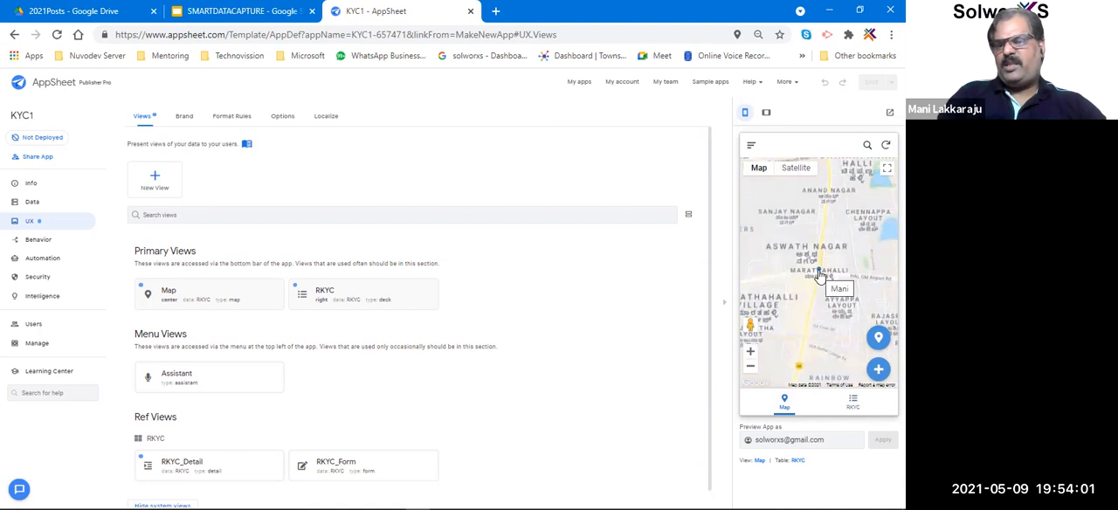
left_click(820, 276)
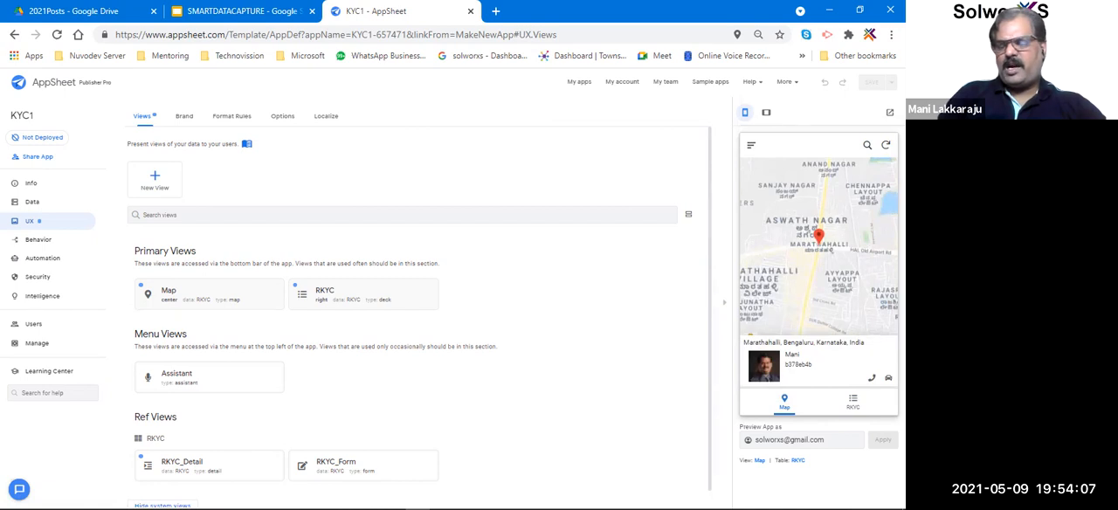
left_click(888, 377)
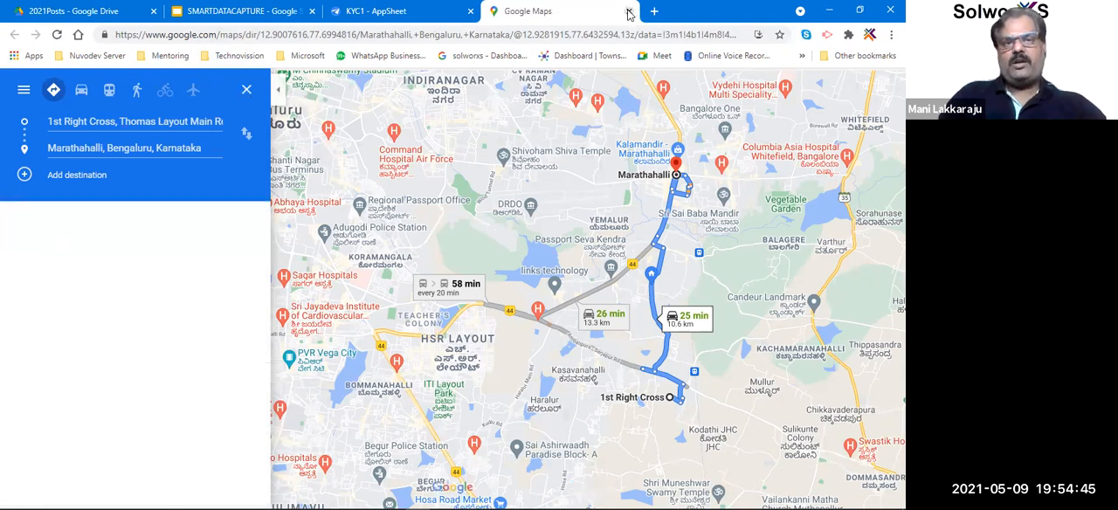
left_click(629, 13)
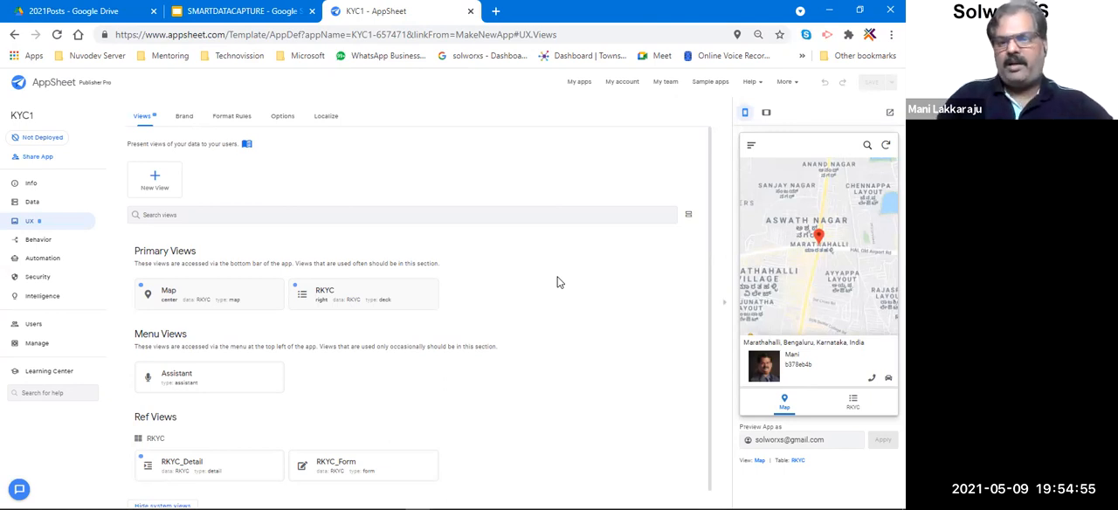
Open the app's user links and select the full browser link for running KYC1.
left_click(34, 325)
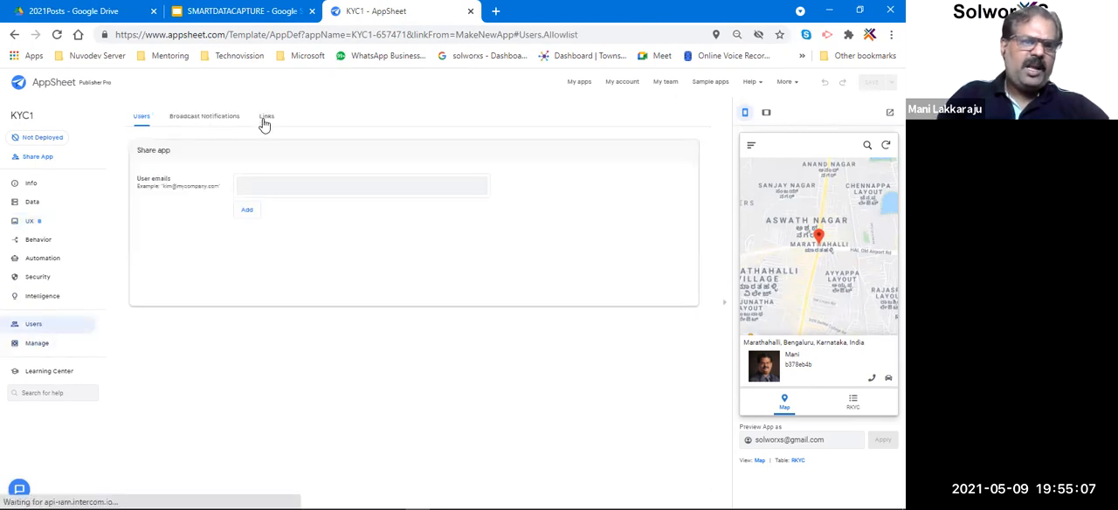
left_click(265, 122)
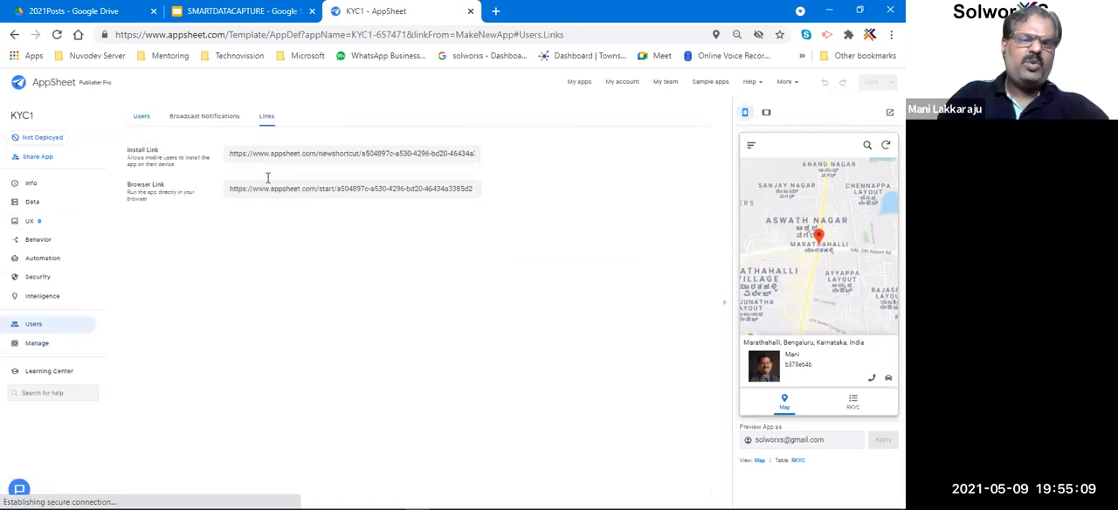
left_click(269, 191)
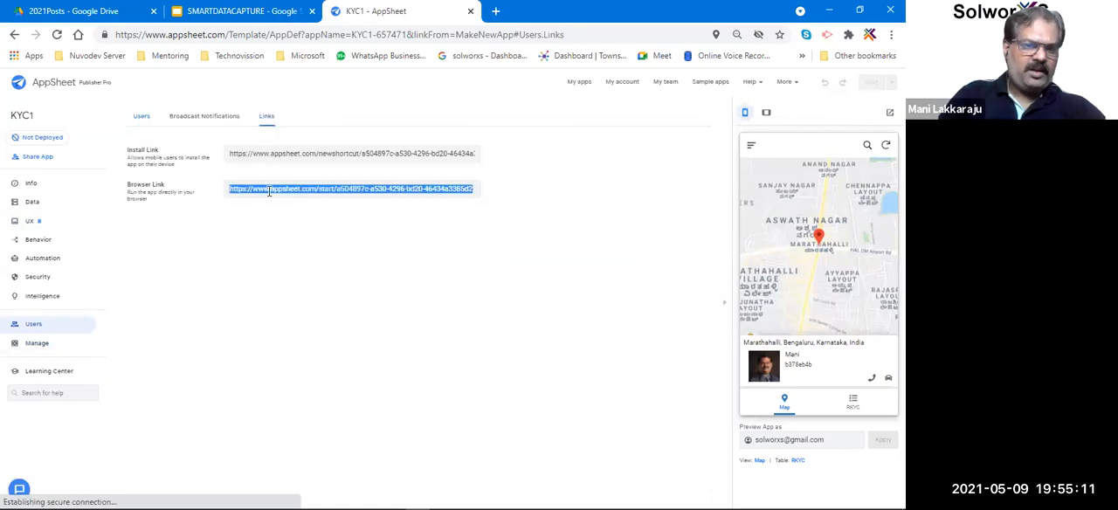
left_click(306, 285)
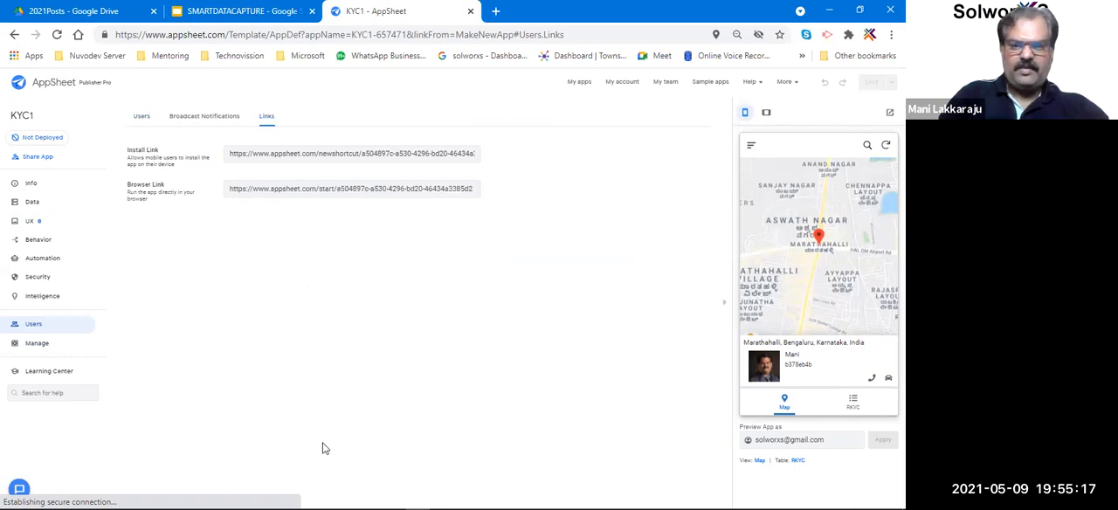
key("alt+Tab")
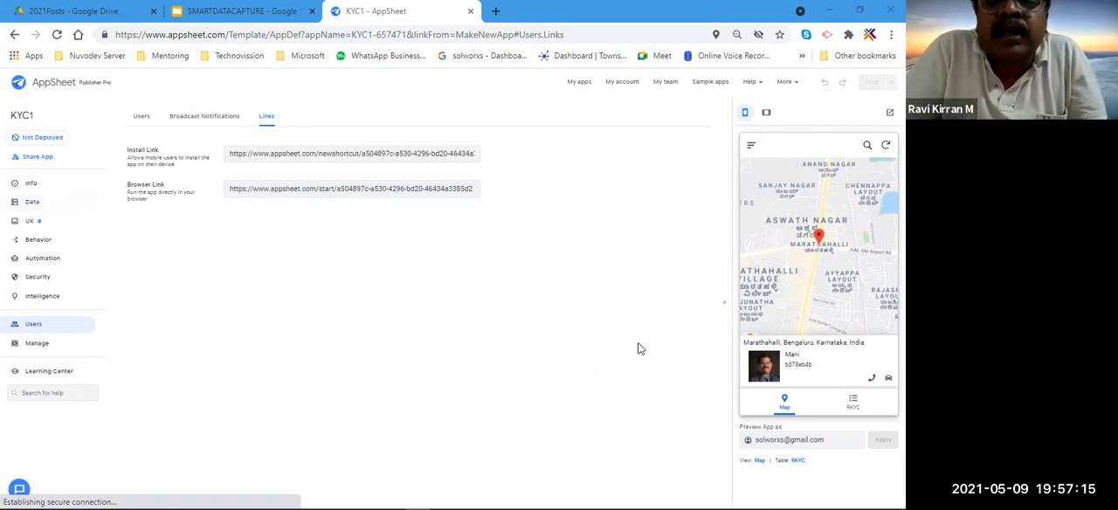
Sync the RKYC record list in the app preview and examine the Hebbal record's pin in the Map view.
left_click(841, 396)
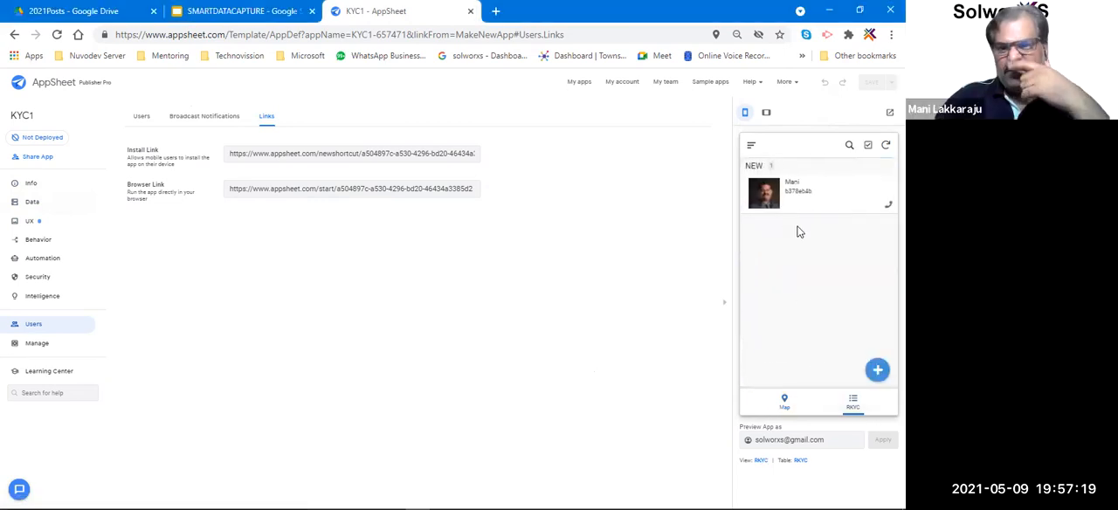
left_click(886, 145)
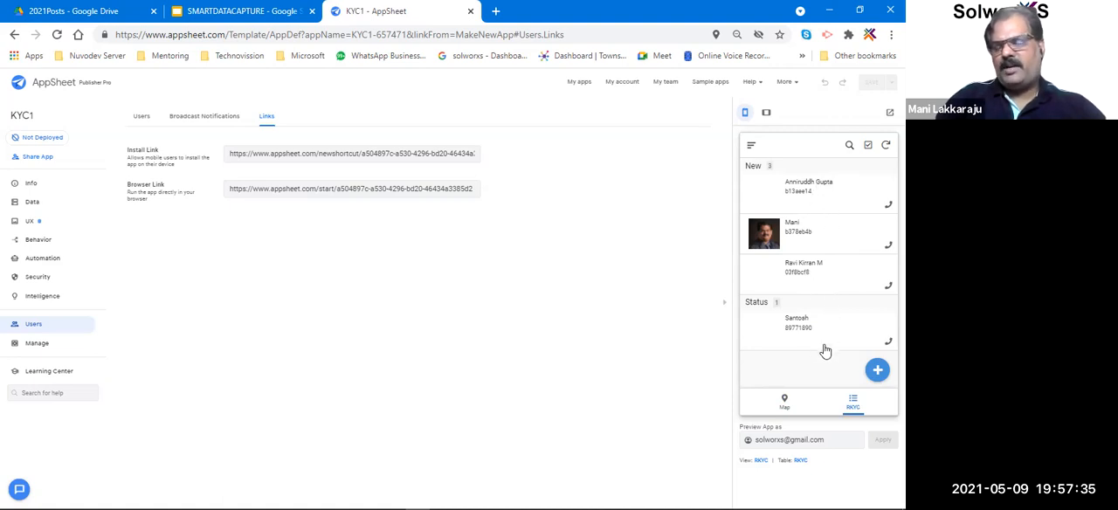
left_click(785, 403)
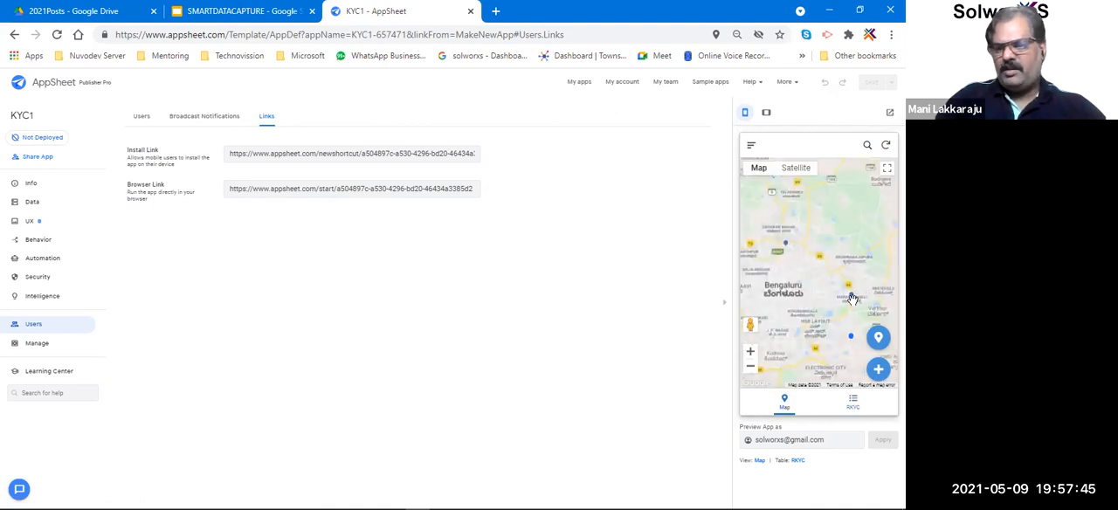
left_click(787, 248)
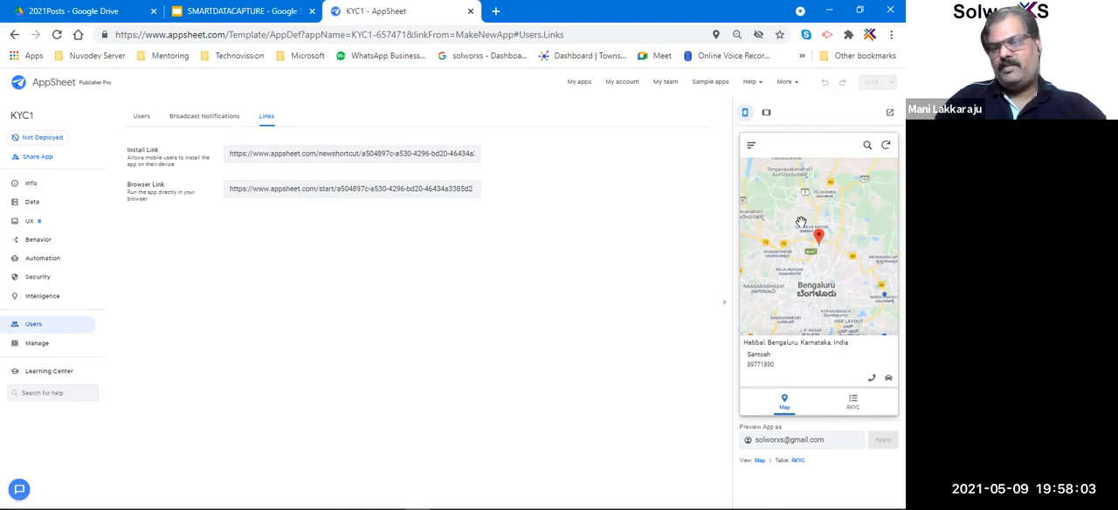
Compare the RKYC list with the Map view in the preview and examine the Marathahalli record's pin.
left_click(852, 402)
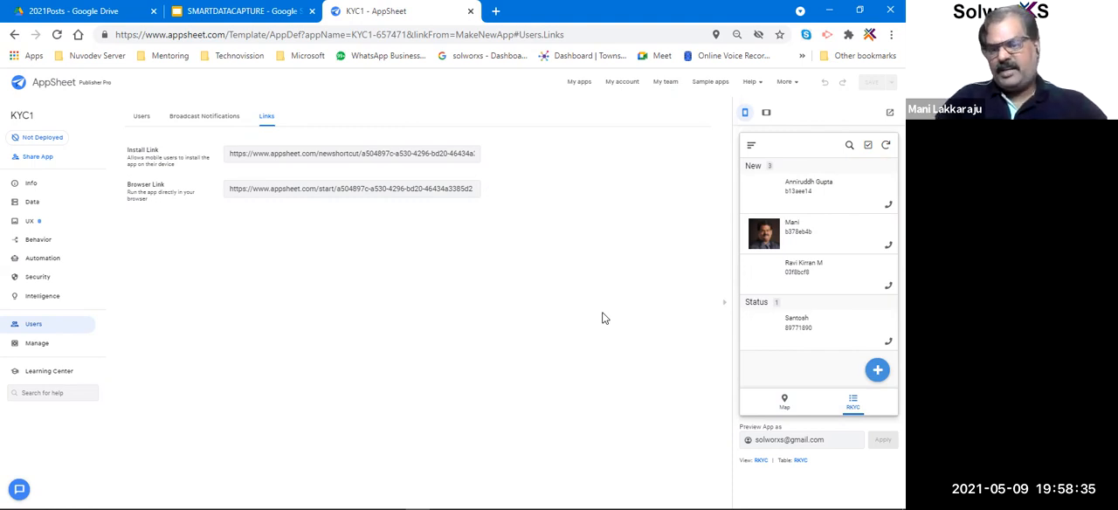
left_click(782, 400)
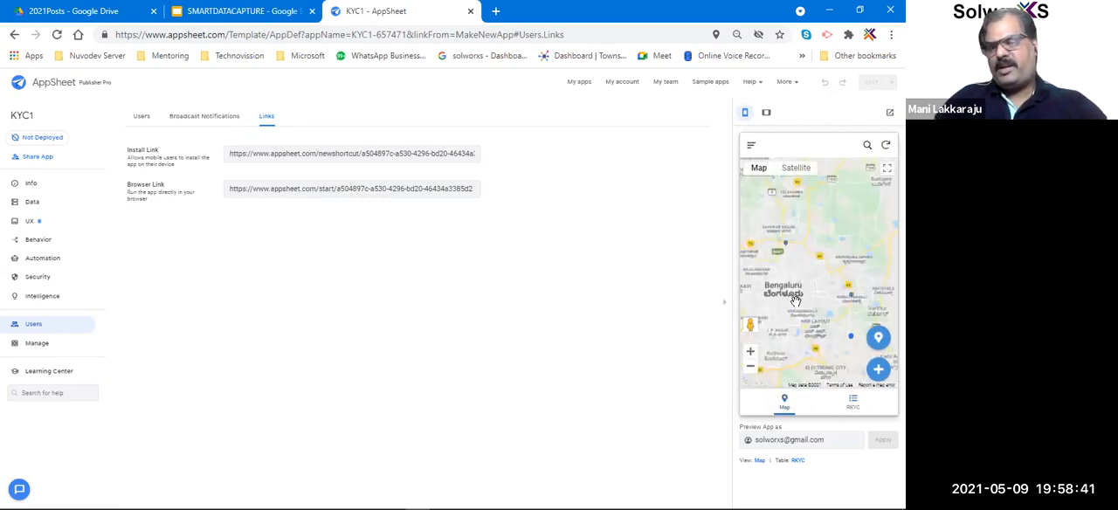
left_click(850, 299)
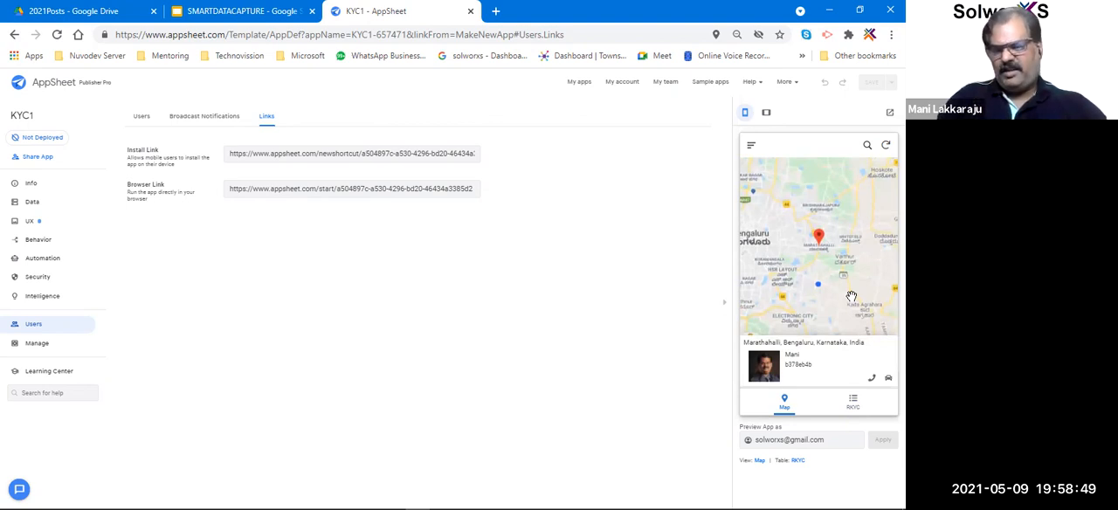
left_click(851, 400)
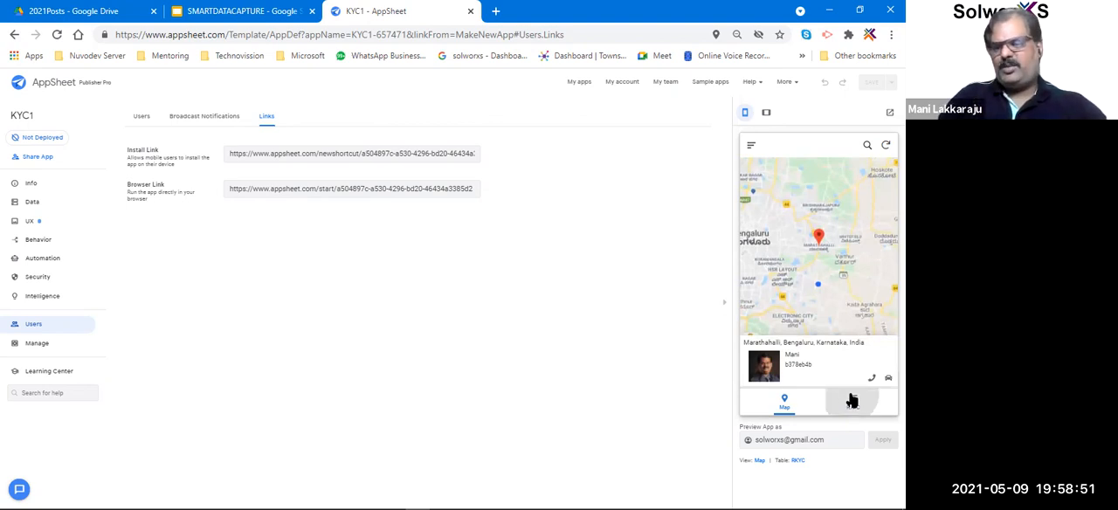
left_click(787, 398)
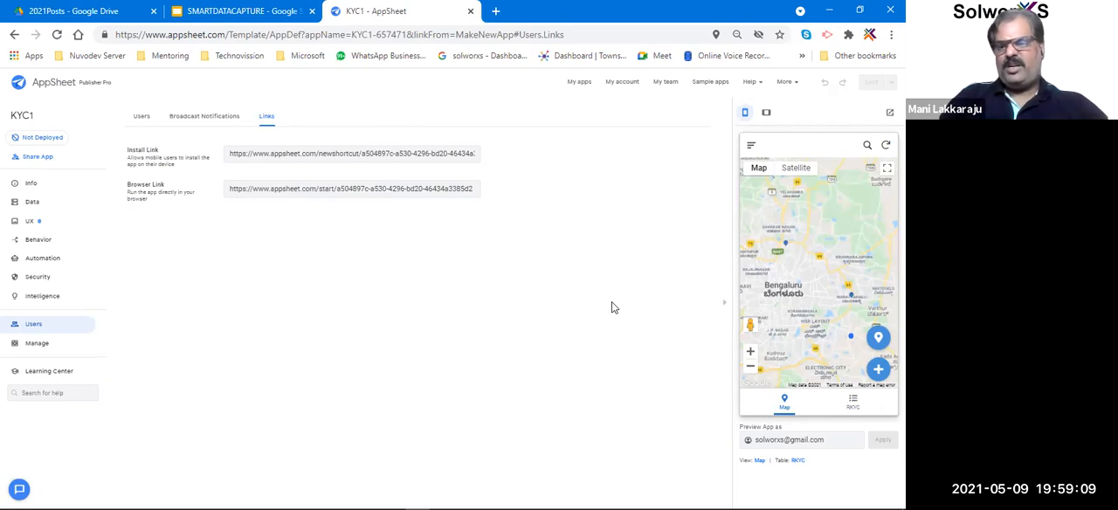
Examine the app's data tables and its spec graph, previewing the View by Status and Map nodes linked to Rkyc.
left_click(43, 206)
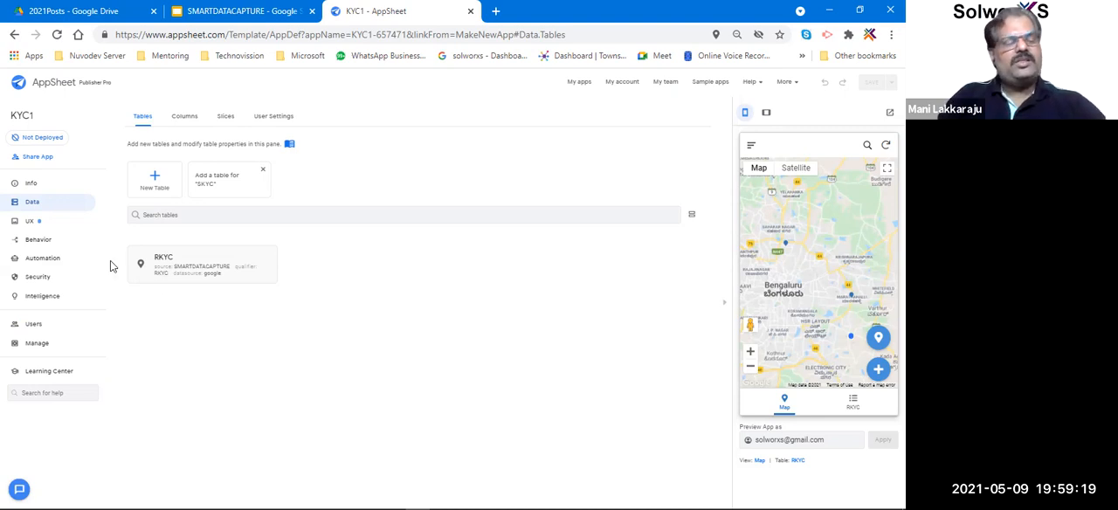
left_click(35, 188)
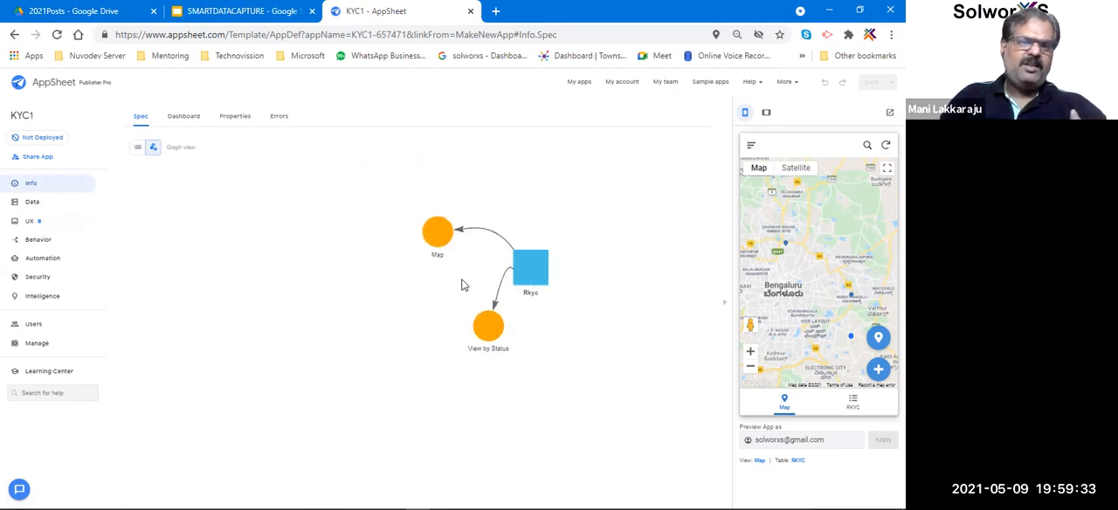
left_click_drag(401, 280, 364, 226)
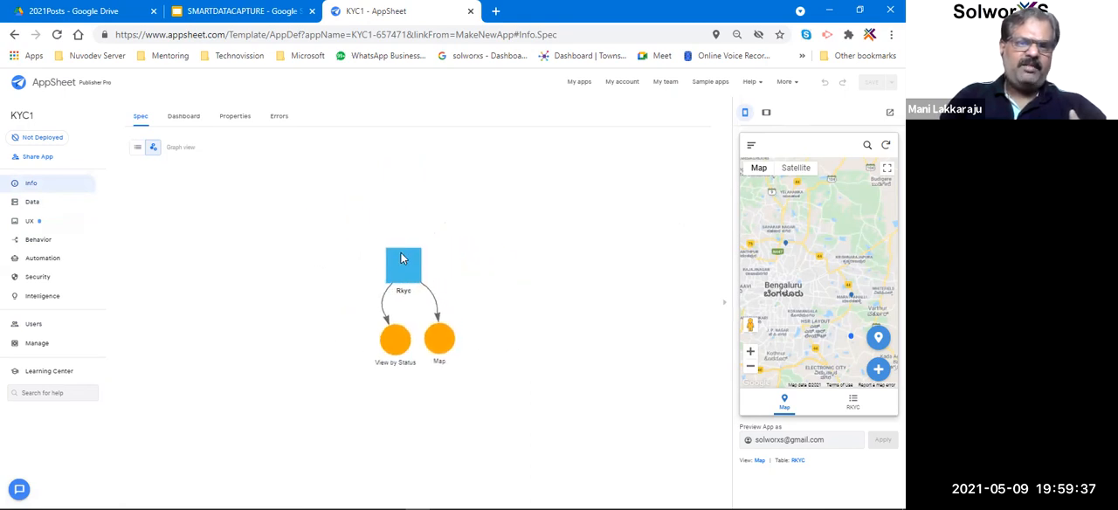
left_click(393, 359)
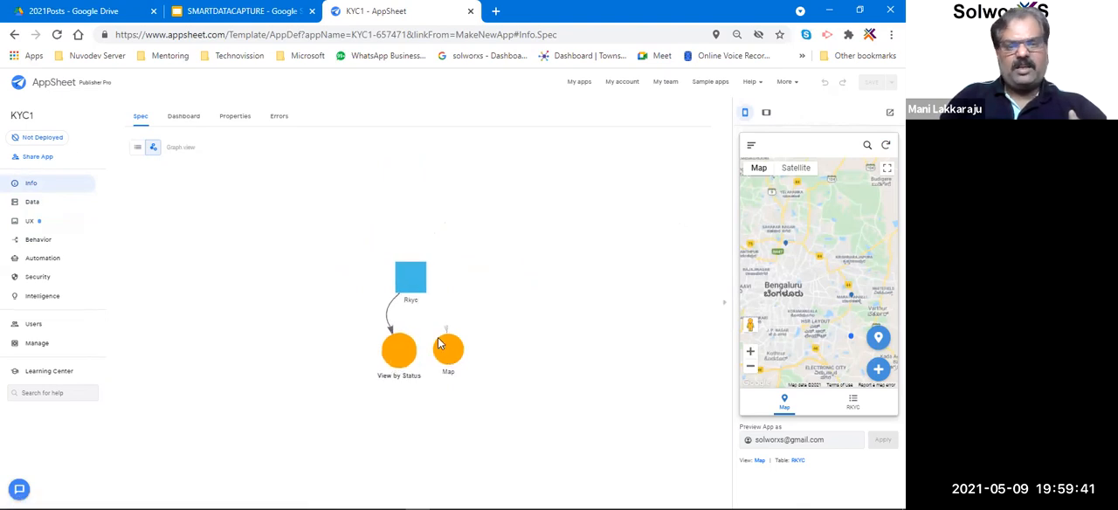
left_click(439, 345)
left_click(414, 263)
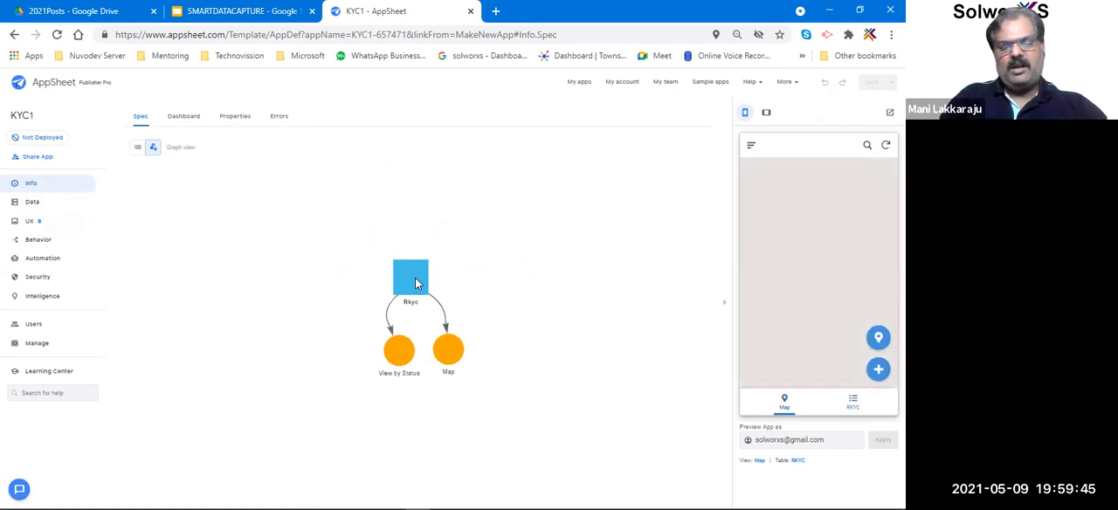
left_click(400, 351)
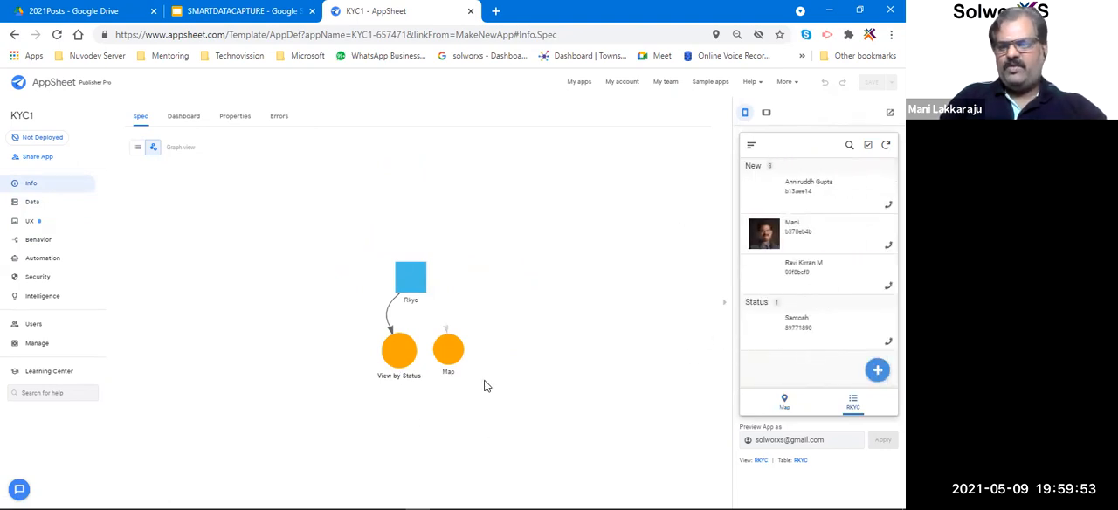
left_click(447, 351)
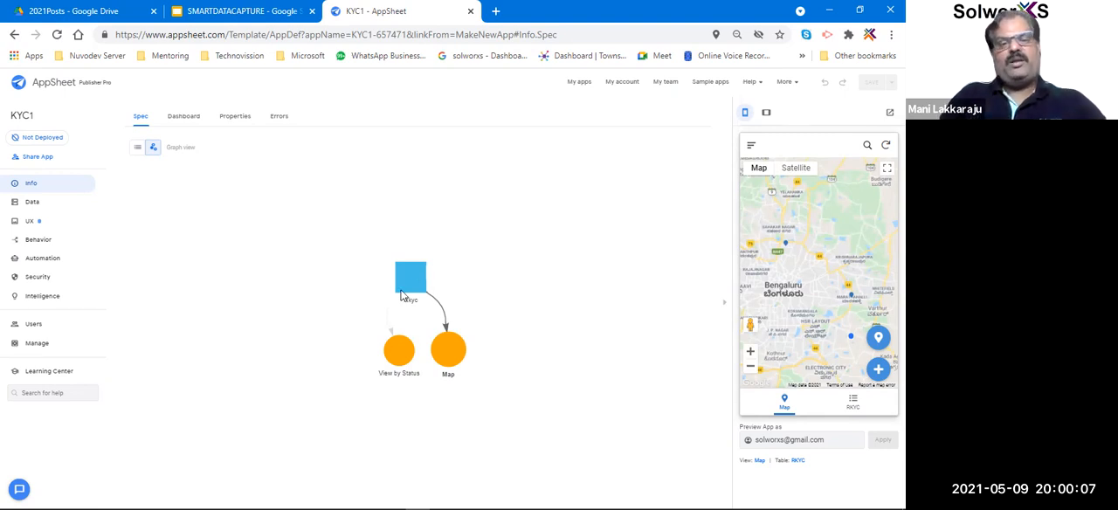
left_click_drag(410, 271, 310, 241)
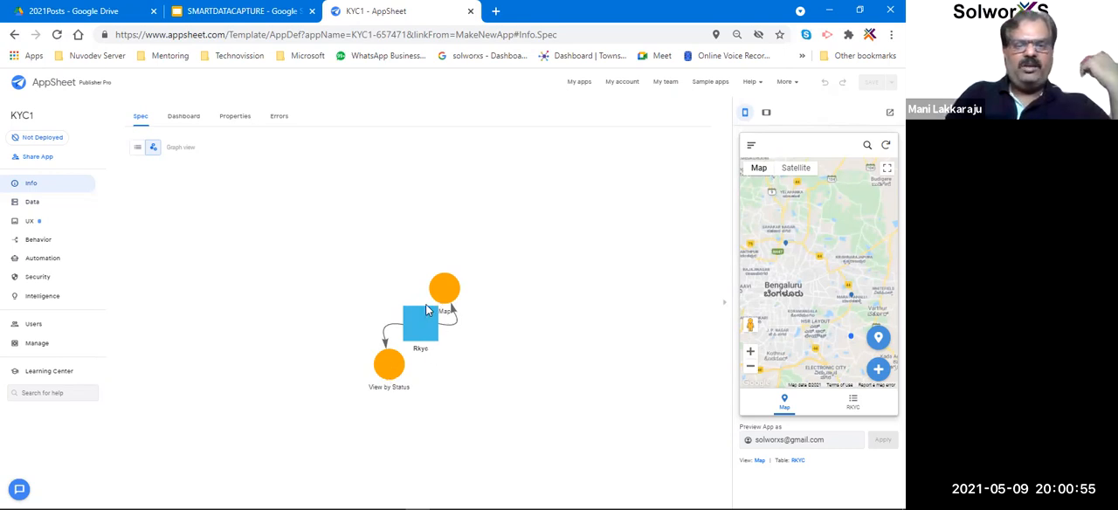
Open the source spreadsheet of the RKYC data table and examine the captured records.
left_click(32, 204)
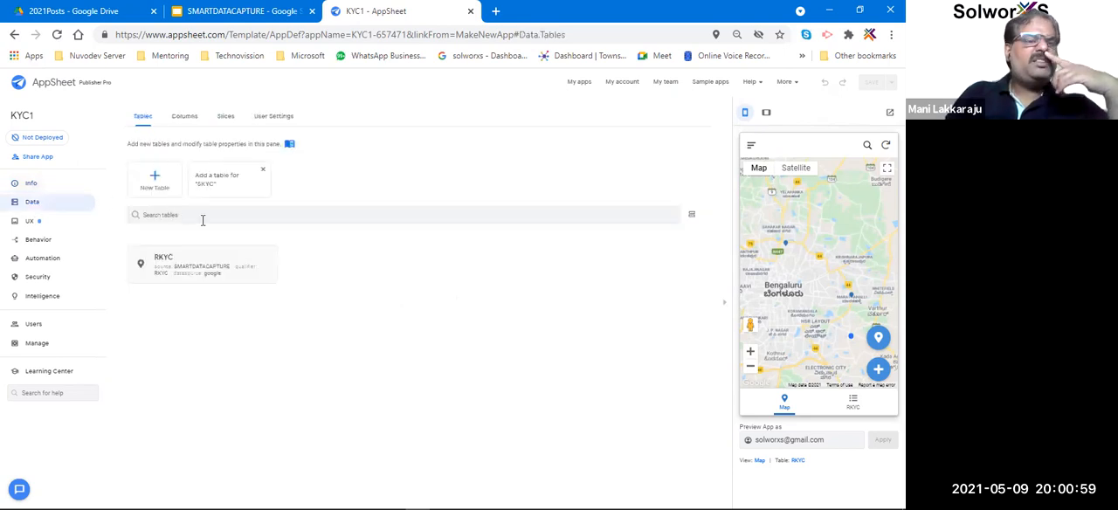
left_click(209, 268)
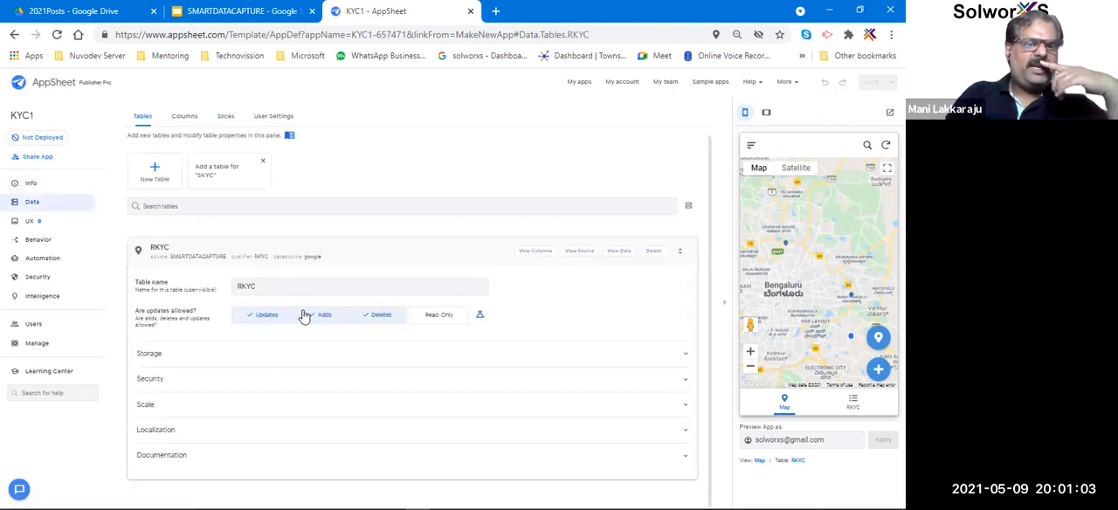
left_click(580, 251)
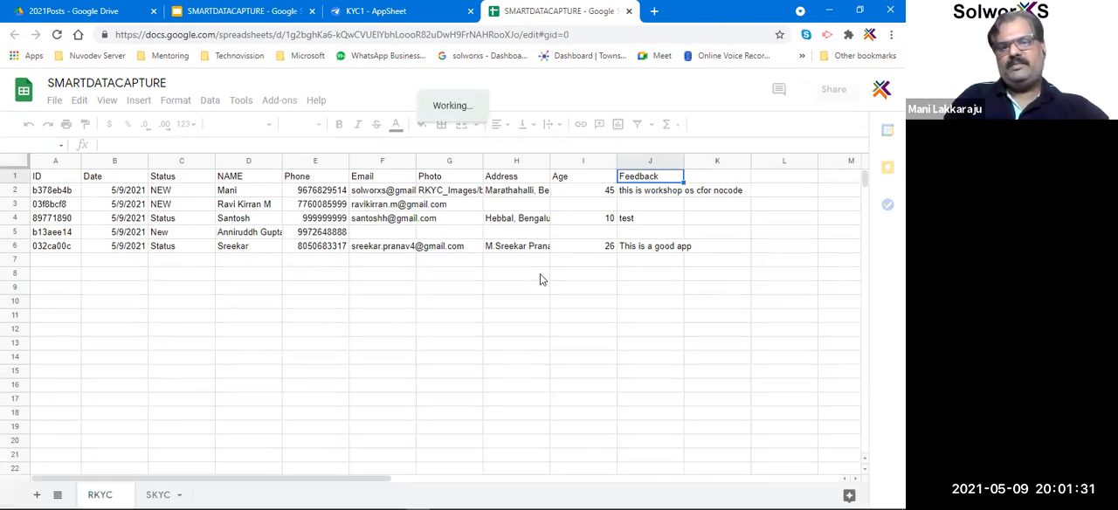
left_click(206, 294)
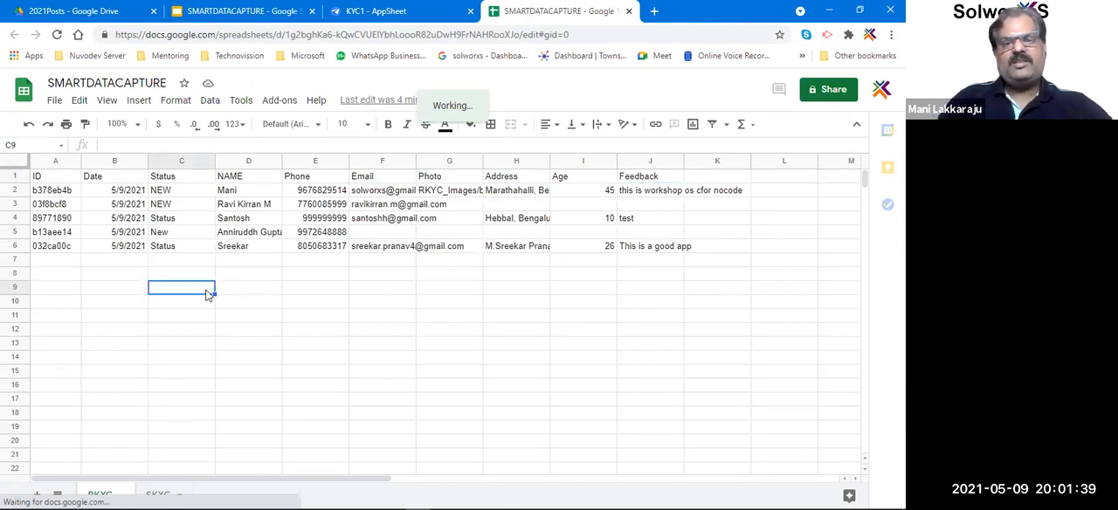
Check the SMARTDATACAPTURE spreadsheet again for newly captured rows, comparing it with the app's data tables in AppSheet.
left_click(382, 12)
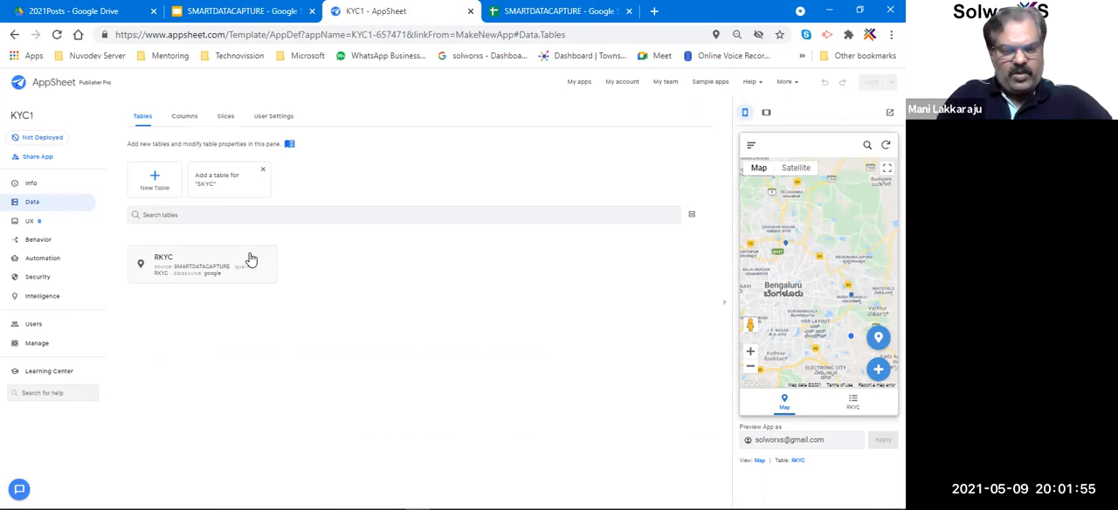
left_click(551, 7)
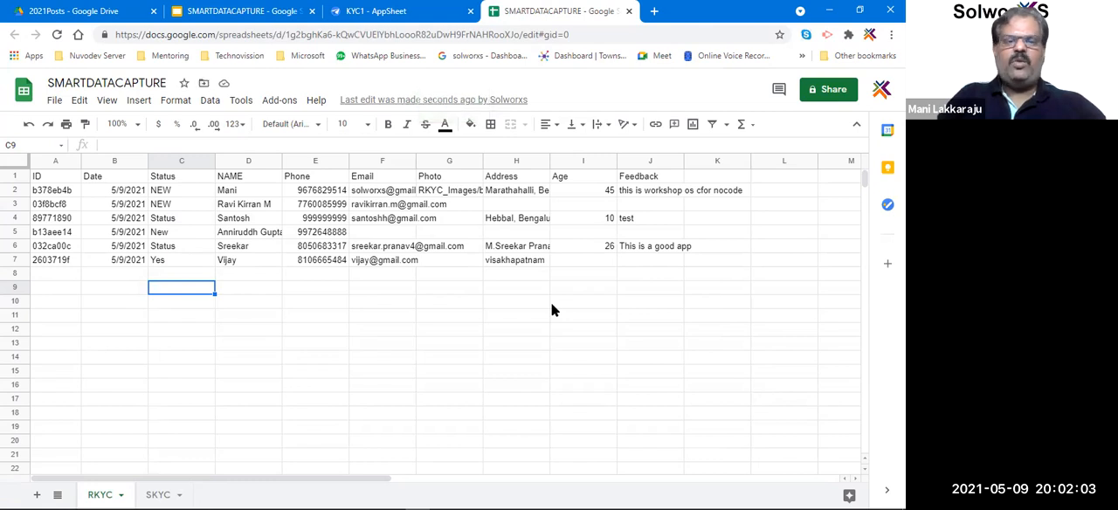
left_click(380, 11)
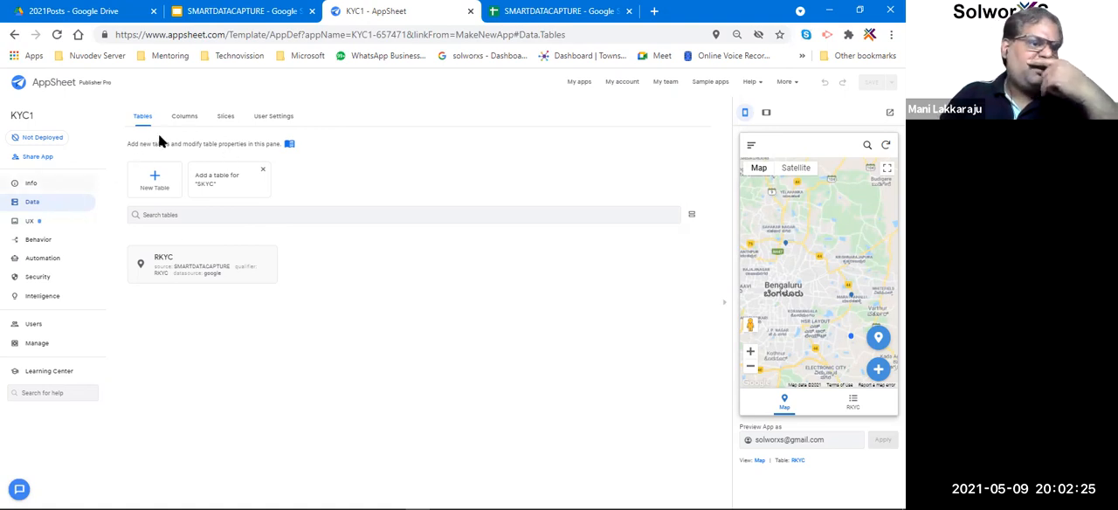
left_click(542, 12)
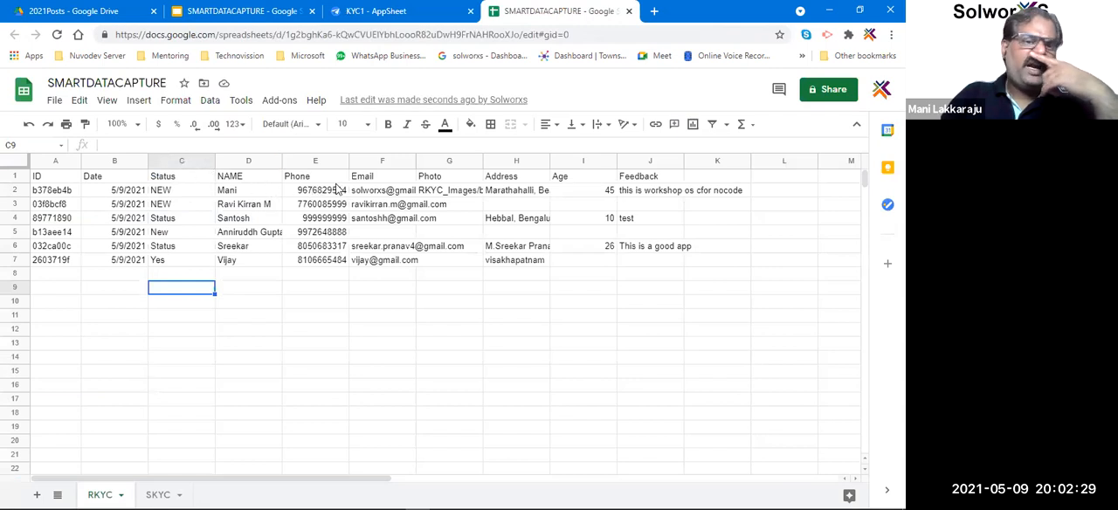
Switch back to AppSheet and look at the RKYC table's column structure.
left_click(395, 12)
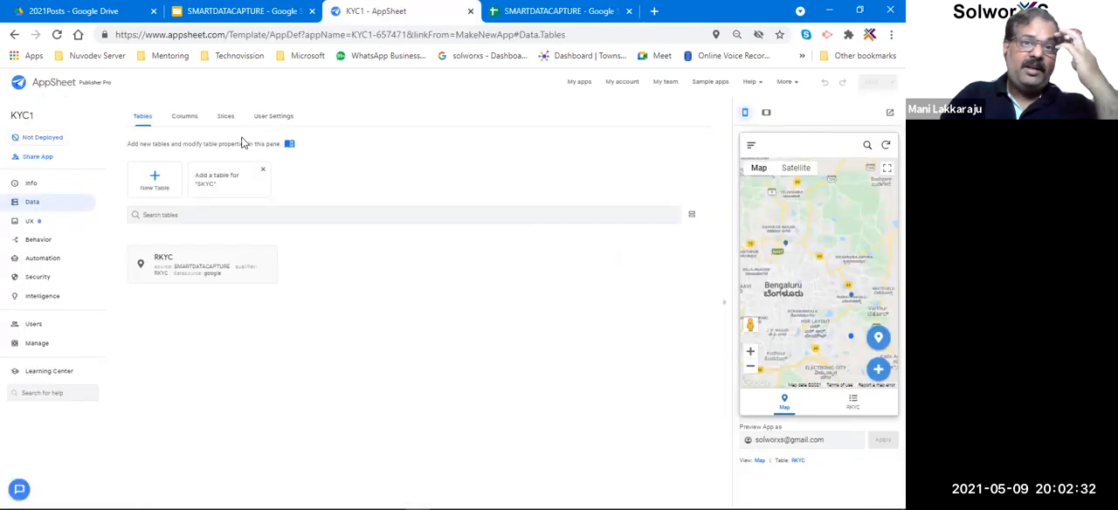
left_click(186, 121)
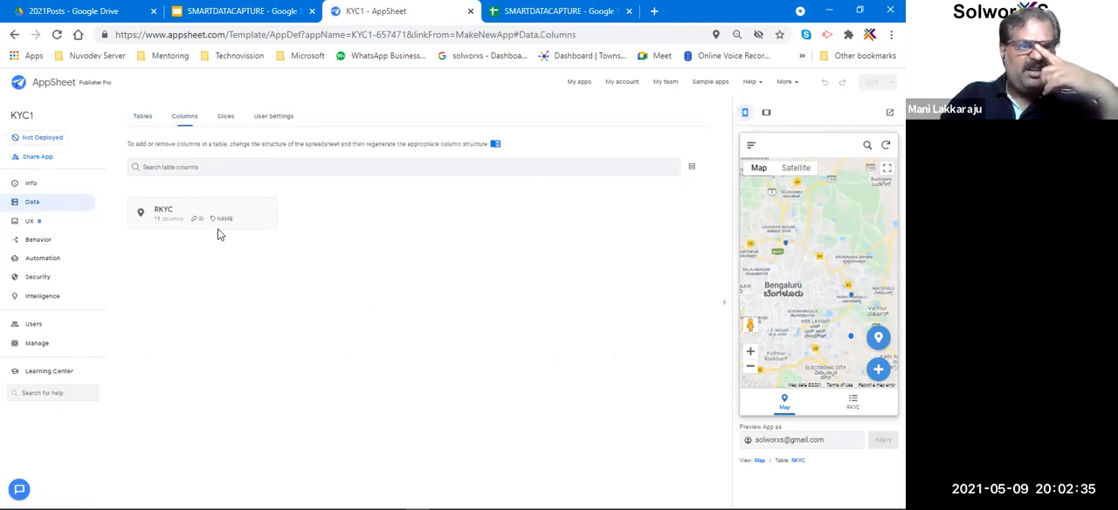
left_click(243, 216)
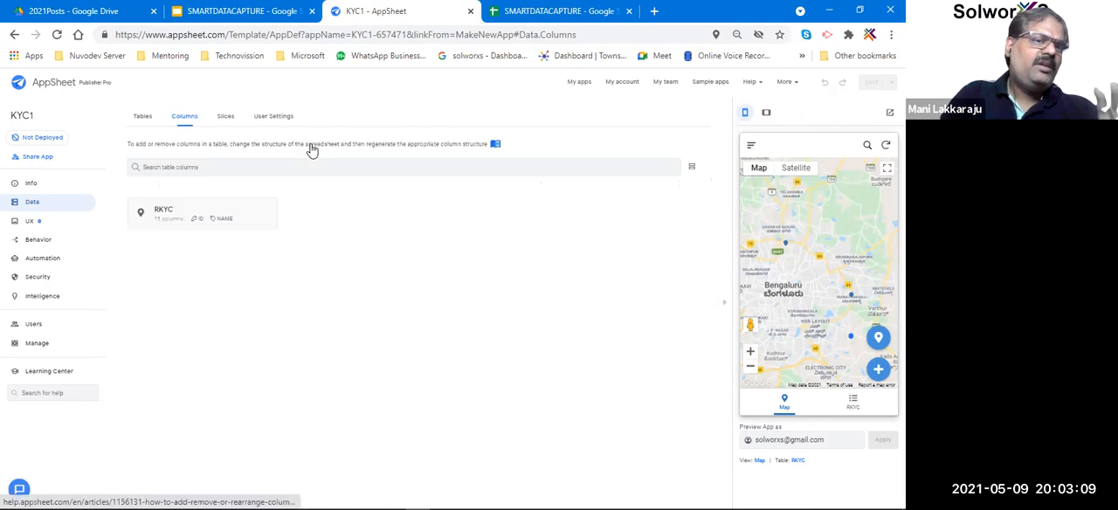
Examine the app's primary, menu and ref views in the UX settings and display the RKYC list in the preview.
left_click(35, 222)
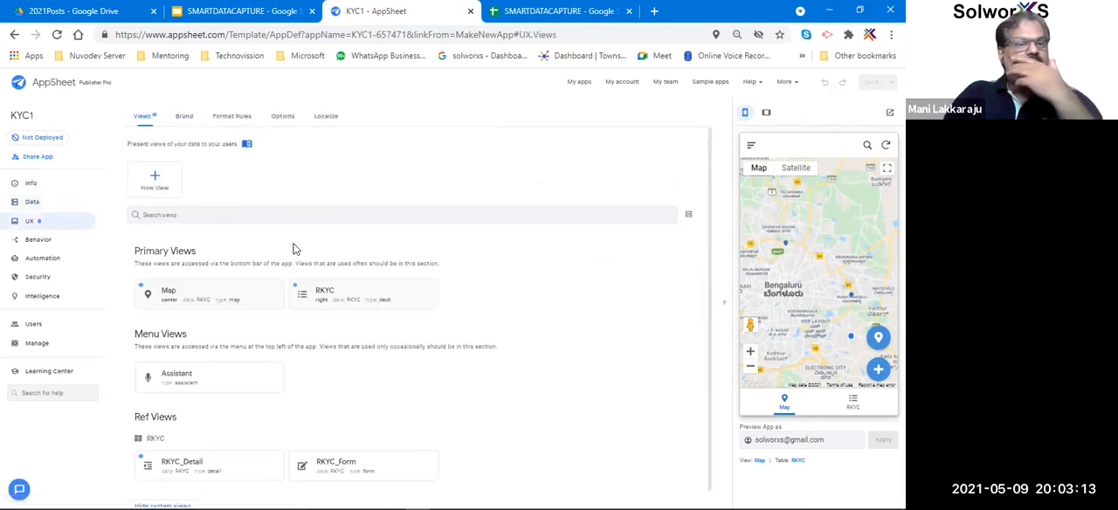
scroll(295, 244, "down", 1)
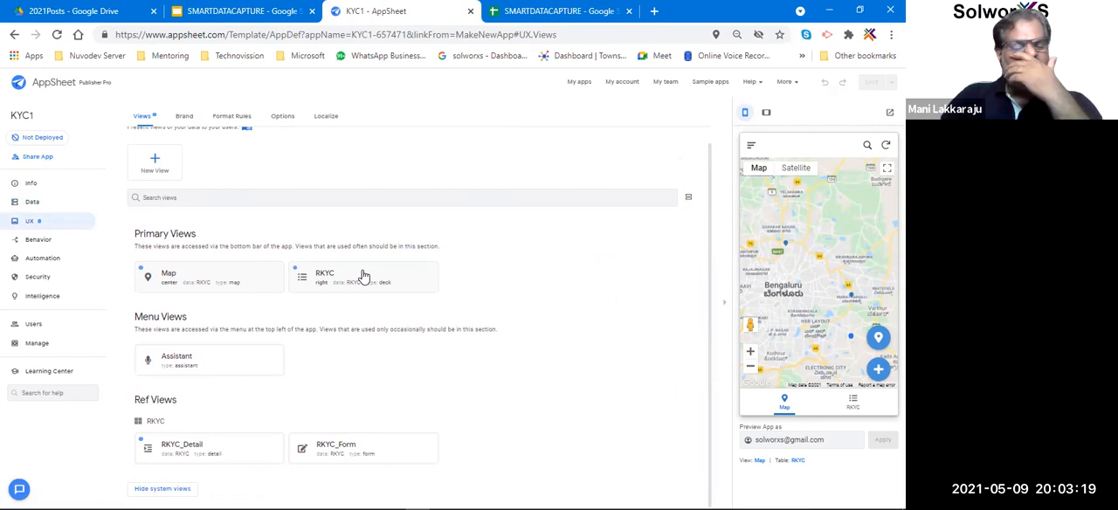
left_click(854, 404)
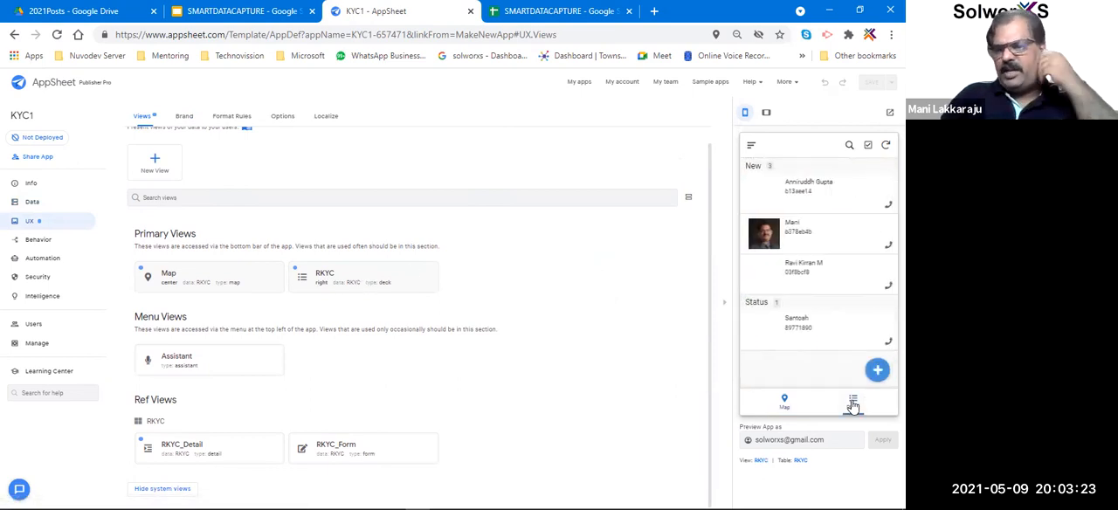